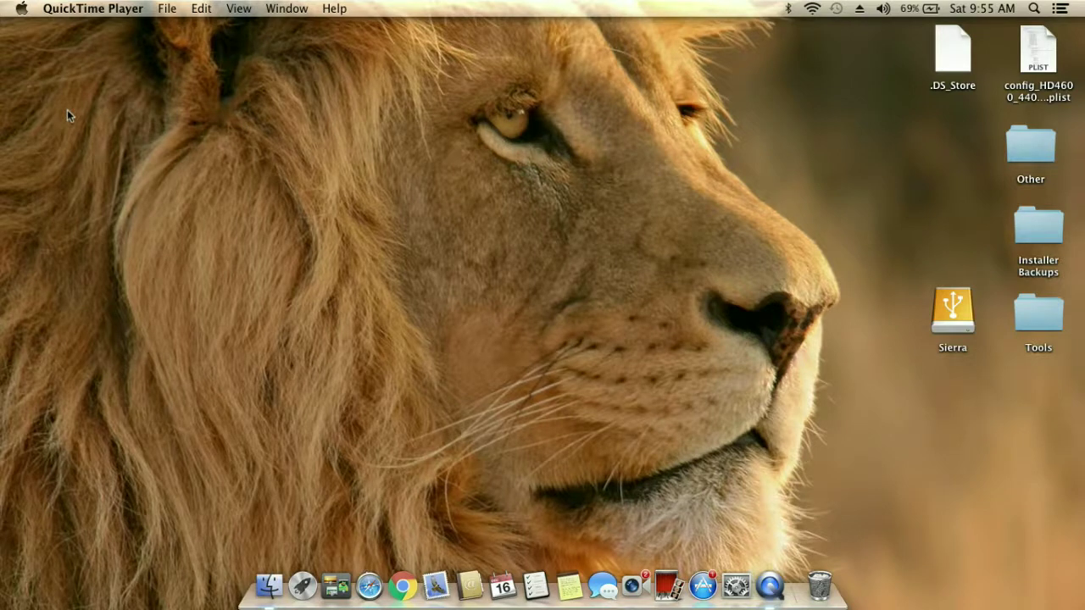
Check the installed OS X version and the hardware details in About This Mac
{"action": "left_click", "coordinate": [24, 11]}
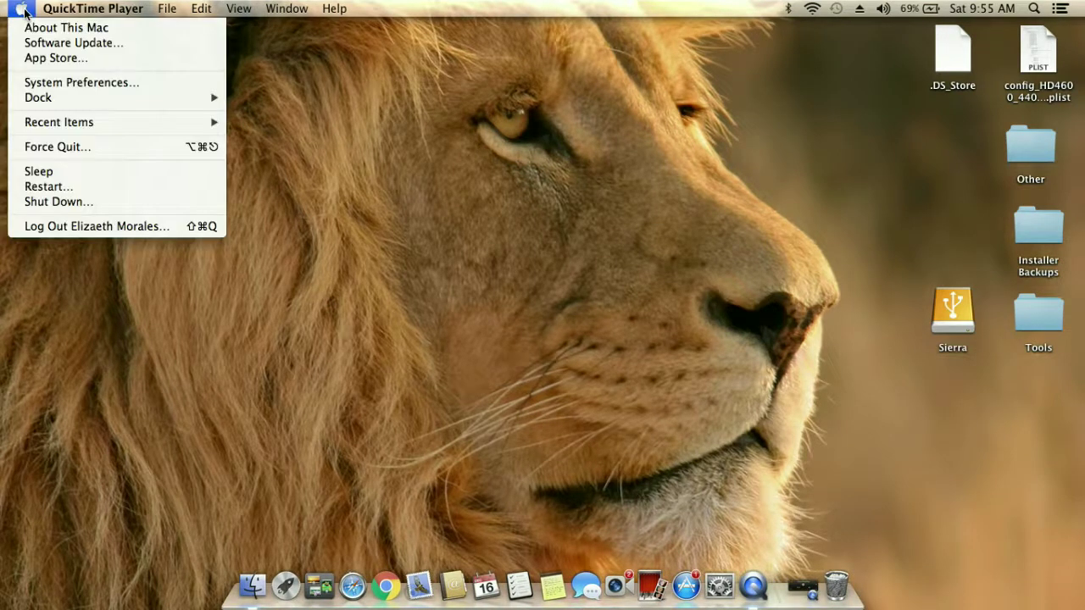
{"action": "left_click", "coordinate": [43, 27]}
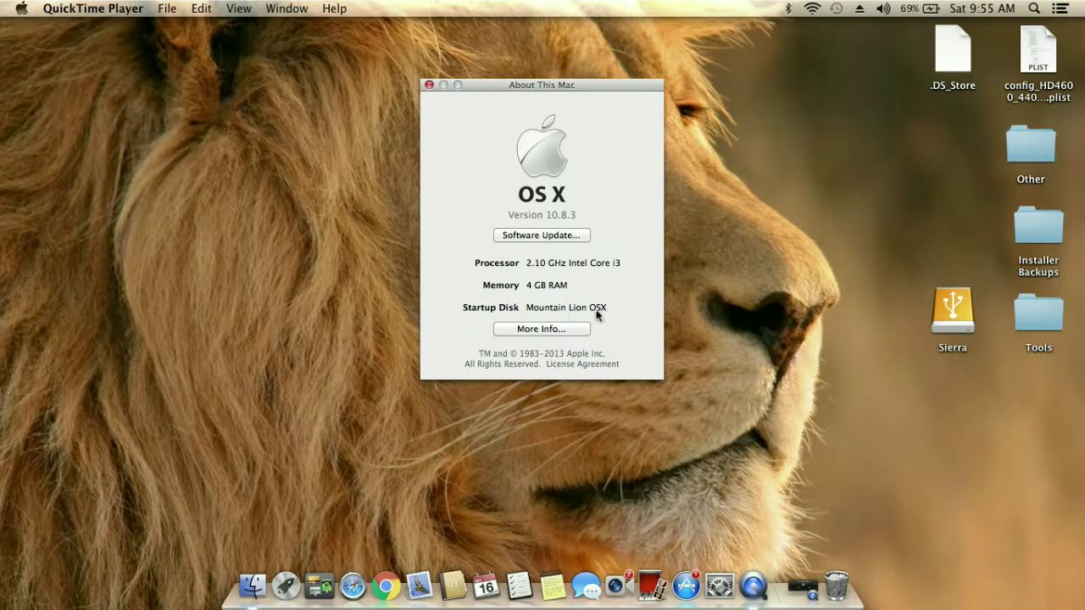
{"action": "left_click", "coordinate": [429, 86]}
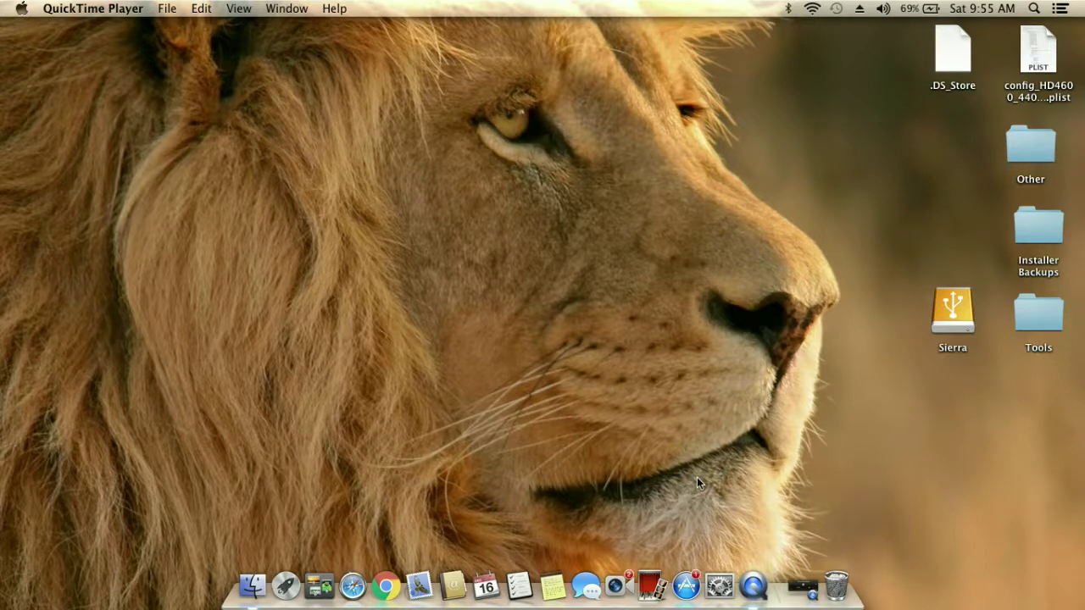
Look through the installed applications in Launchpad, including the Other folder, for the macOS Sierra installer
{"action": "left_click", "coordinate": [808, 577]}
{"action": "left_click", "coordinate": [289, 580]}
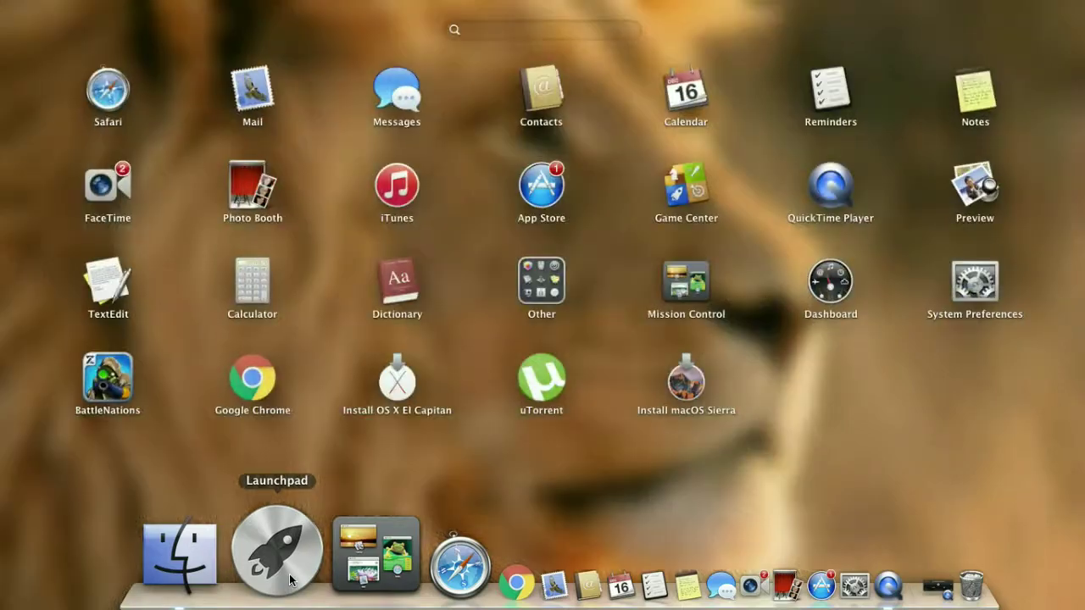
{"action": "left_click", "coordinate": [556, 297]}
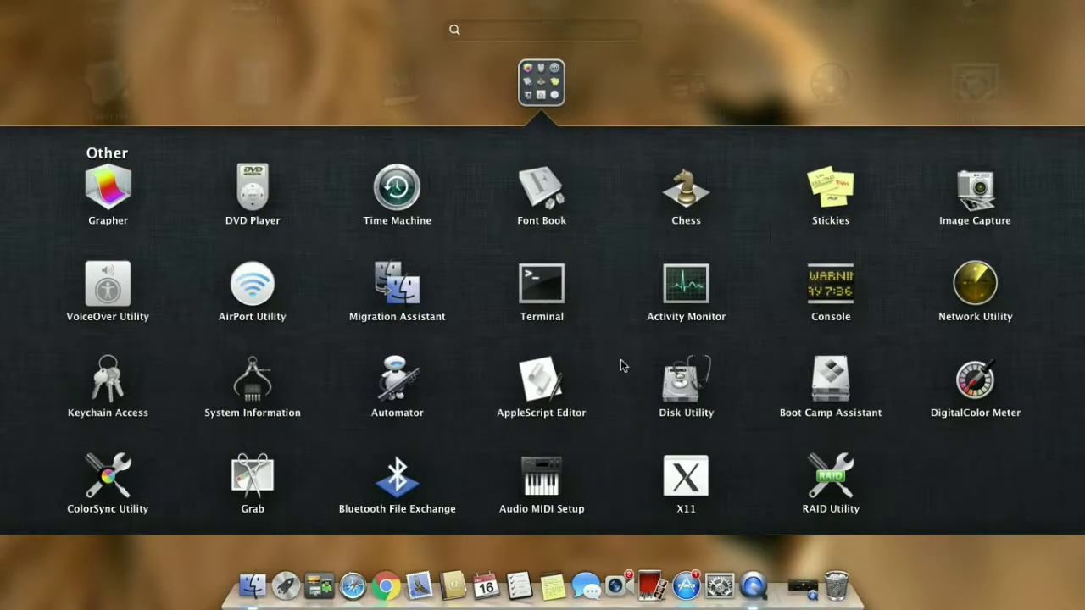
{"action": "left_click", "coordinate": [611, 48]}
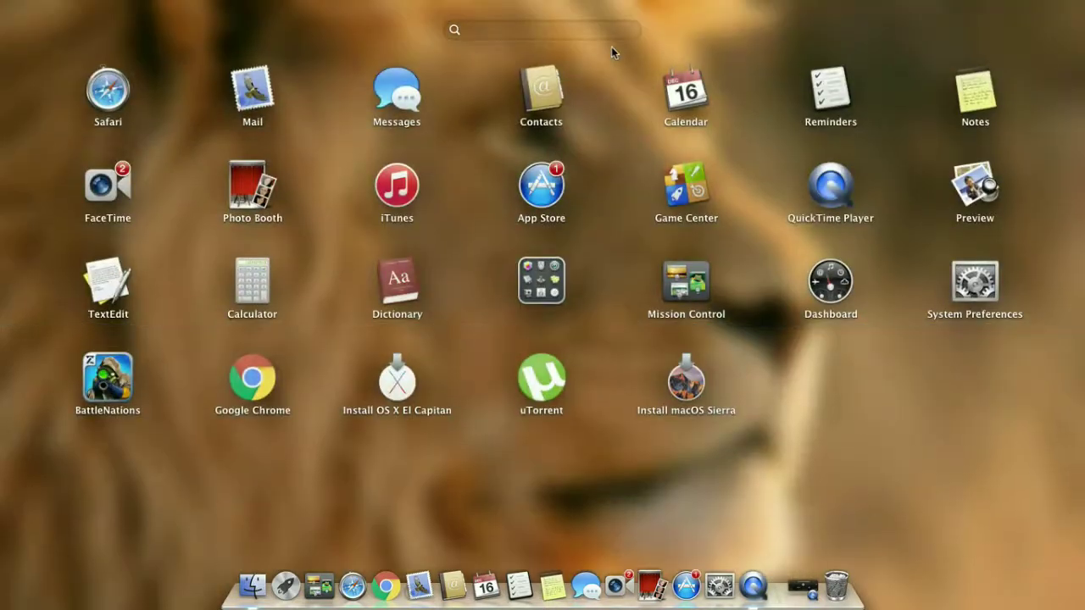
{"action": "left_click", "coordinate": [840, 459]}
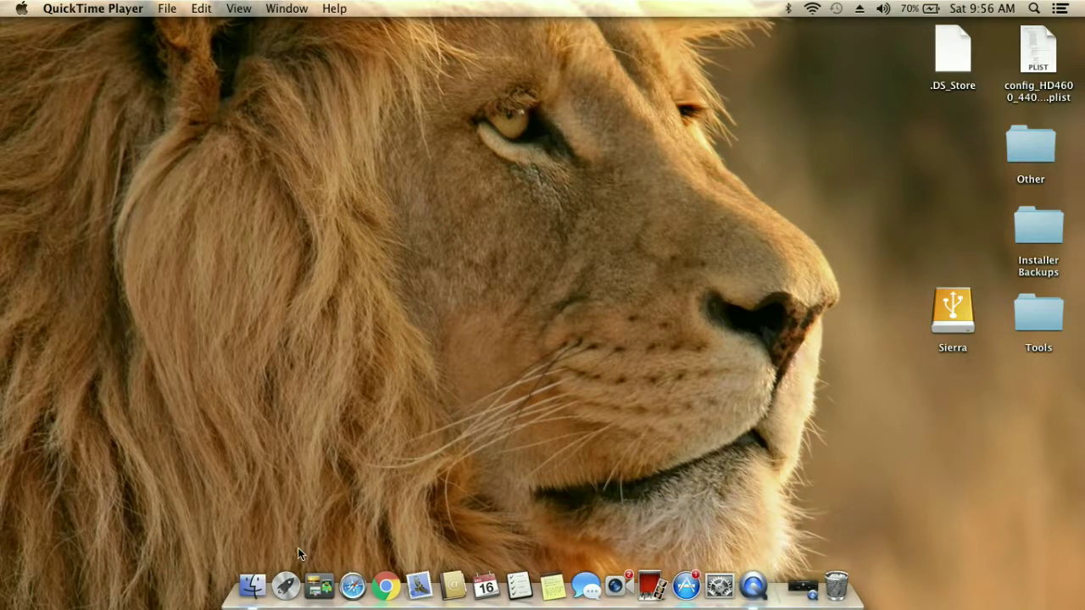
{"action": "left_click", "coordinate": [289, 594]}
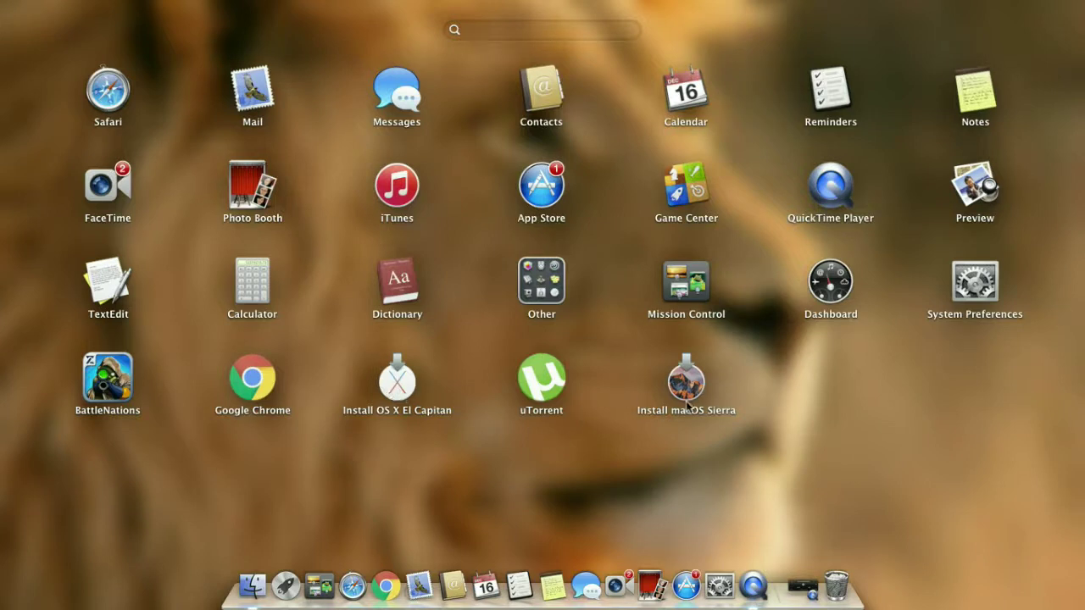
{"action": "left_click", "coordinate": [832, 429]}
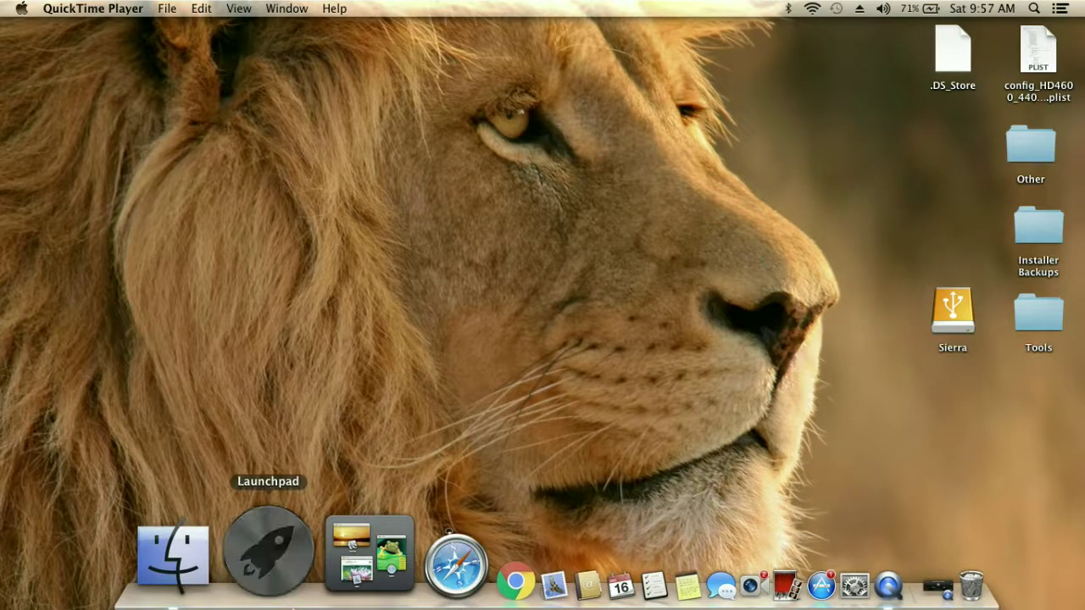
Open Disk Utility and bring up the erase settings for the 8 GB SanDisk Cruzer Glide drive
{"action": "left_click", "coordinate": [268, 549]}
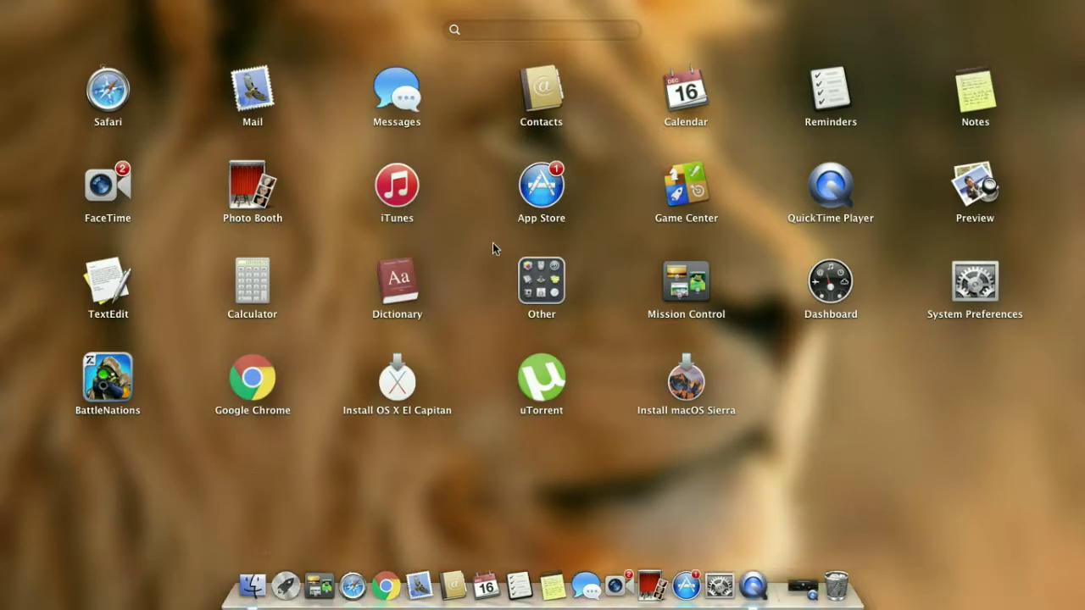
{"action": "left_click", "coordinate": [529, 275]}
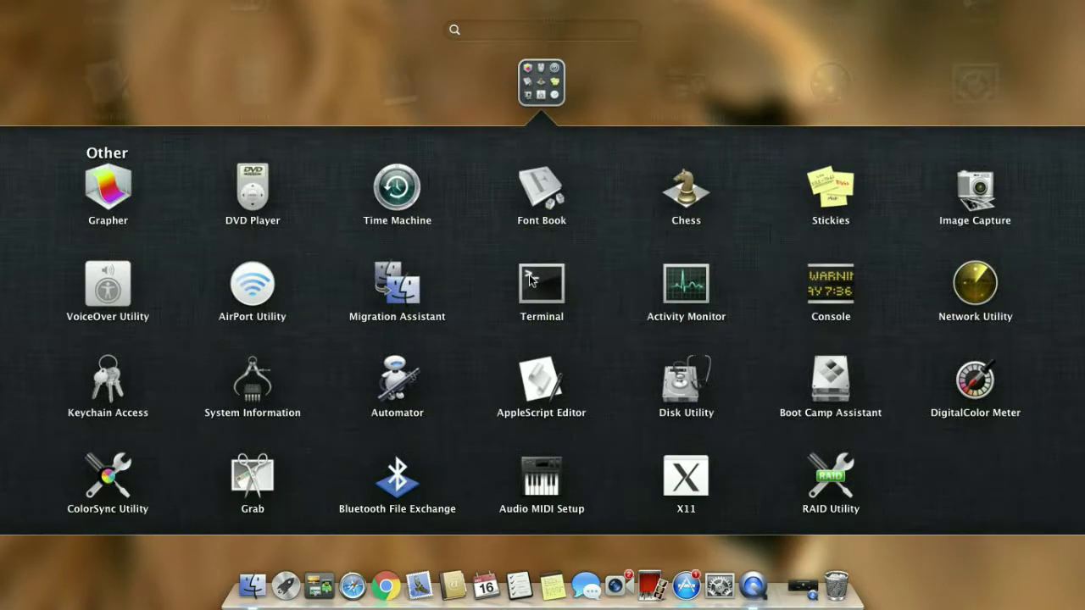
{"action": "left_click", "coordinate": [683, 378]}
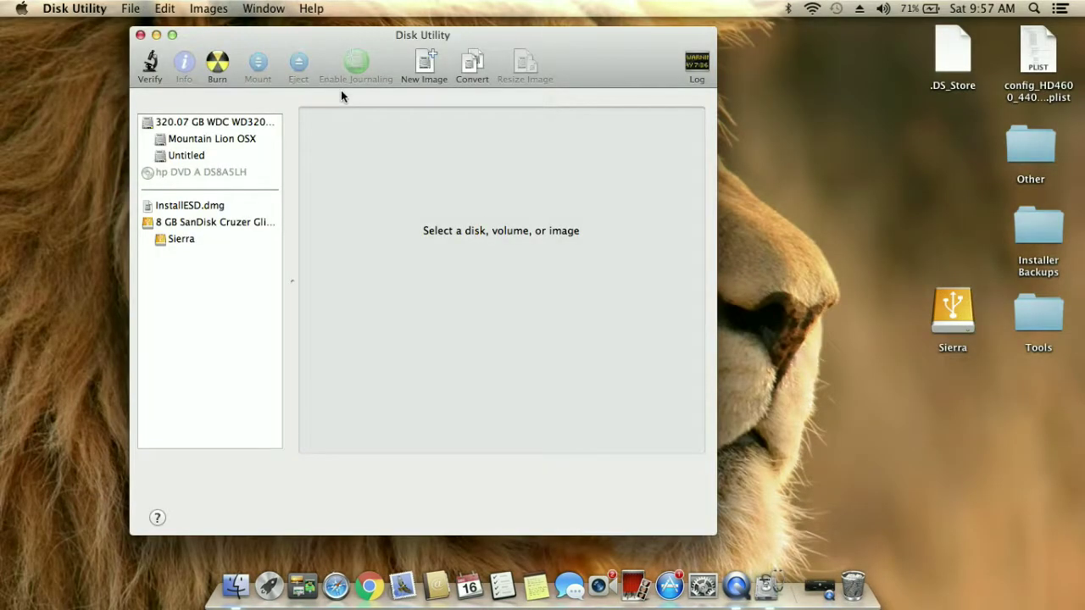
{"action": "left_click", "coordinate": [195, 206]}
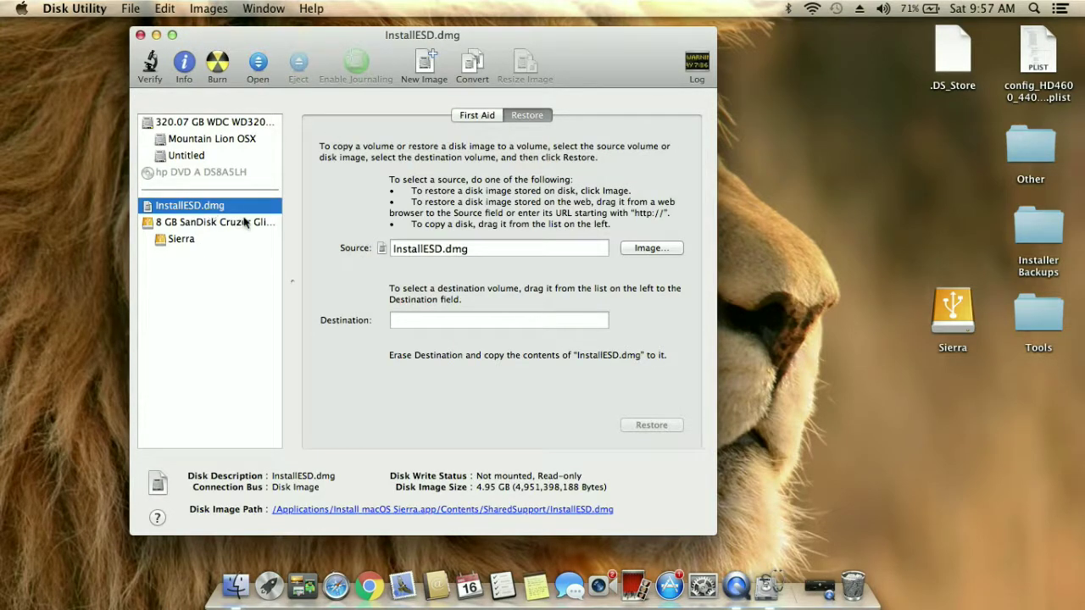
{"action": "left_click", "coordinate": [240, 222]}
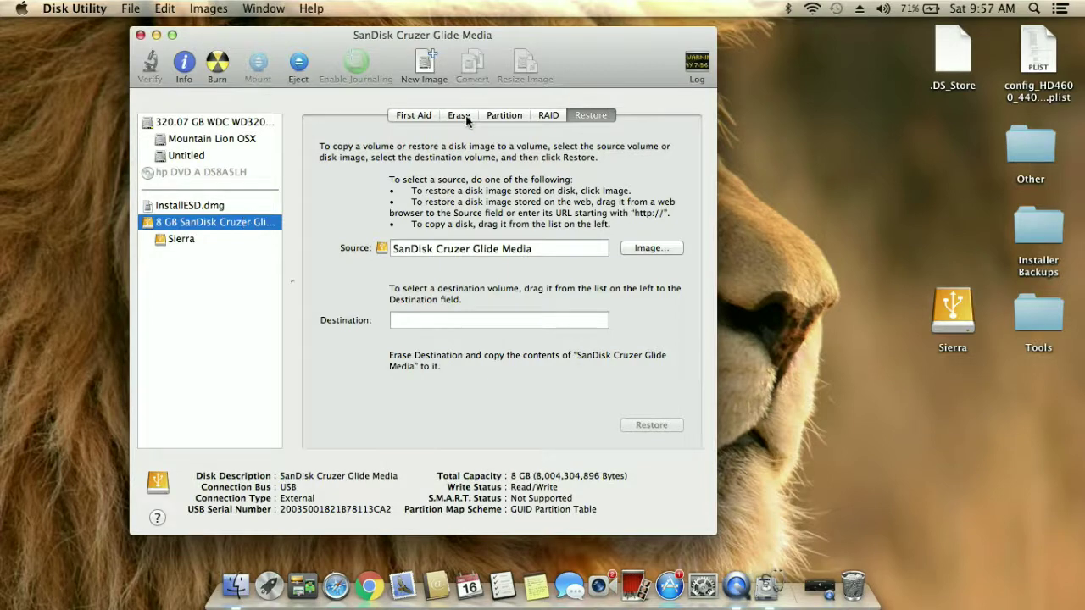
{"action": "left_click", "coordinate": [455, 116]}
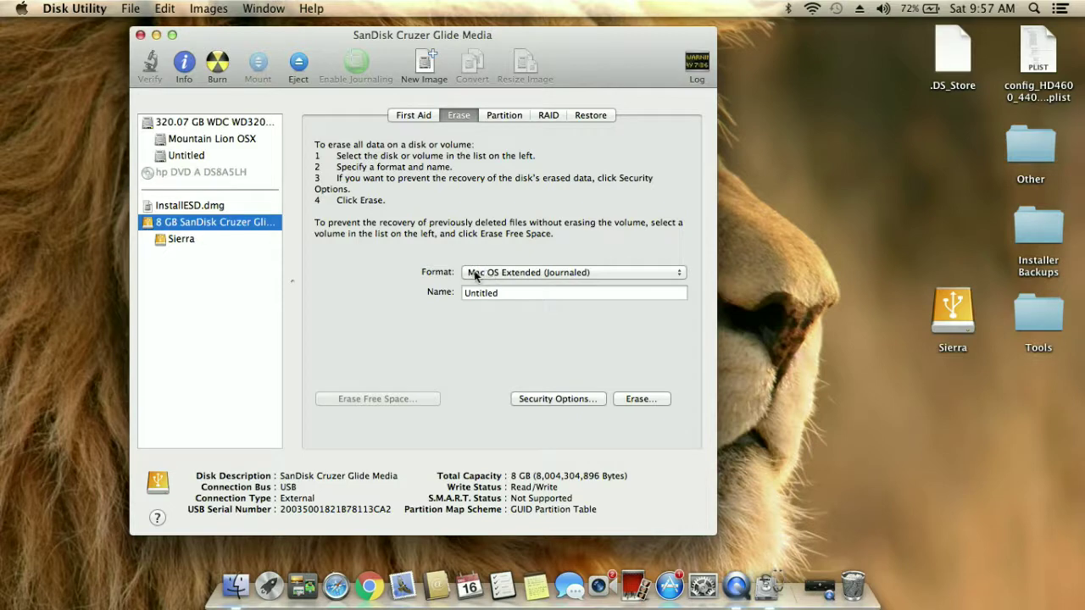
Set the new volume name for the SanDisk drive to MSierra
{"action": "left_click", "coordinate": [513, 293]}
{"action": "key", "text": "BackSpace"}
{"action": "key", "text": "BackSpace"}
{"action": "key", "text": "BackSpace"}
{"action": "key", "text": "BackSpace"}
{"action": "key", "text": "BackSpace"}
{"action": "key", "text": "BackSpace"}
{"action": "key", "text": "BackSpace"}
{"action": "key", "text": "BackSpace"}
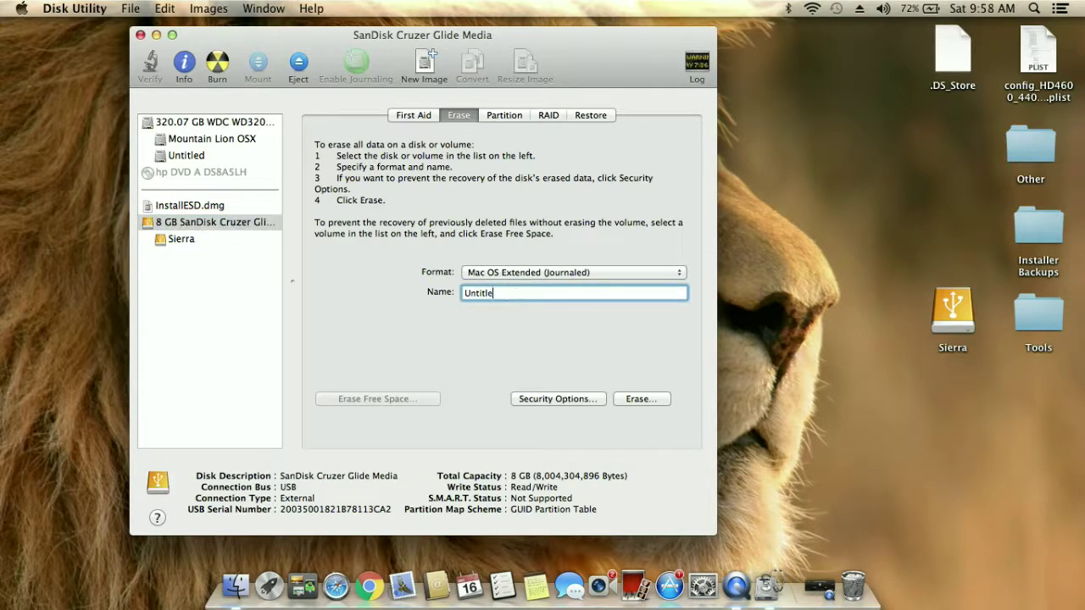
{"action": "type", "text": "M"}
{"action": "type", "text": "yVo"}
{"action": "key", "text": "BackSpace"}
{"action": "key", "text": "BackSpace"}
{"action": "key", "text": "BackSpace"}
{"action": "type", "text": "Sierra"}
Erase the SanDisk drive as Mac OS Extended (Journaled) and close Disk Utility
{"action": "left_click", "coordinate": [640, 398]}
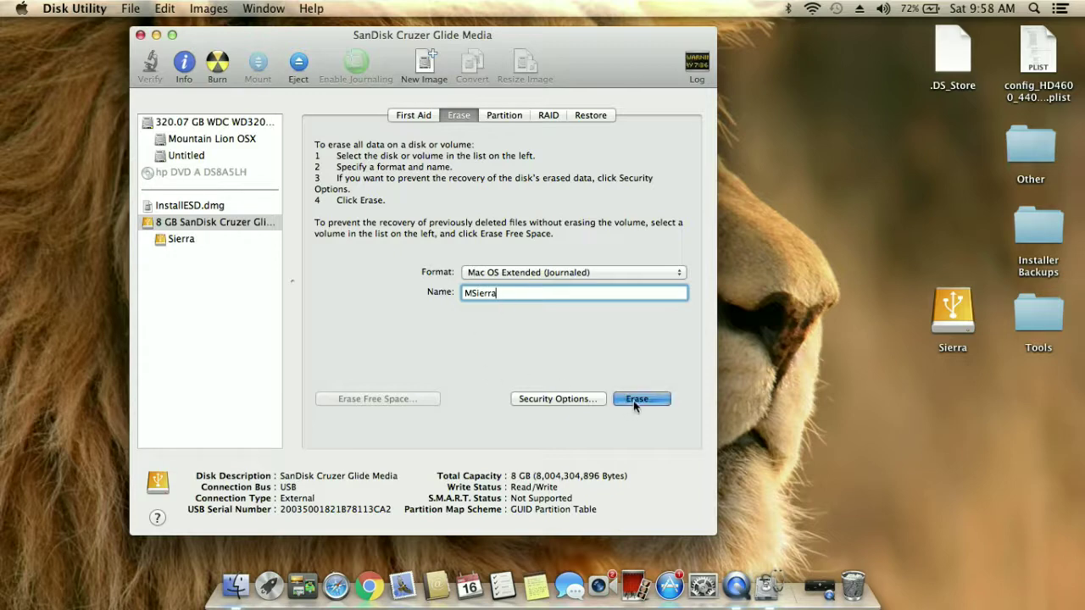
{"action": "left_click", "coordinate": [520, 214]}
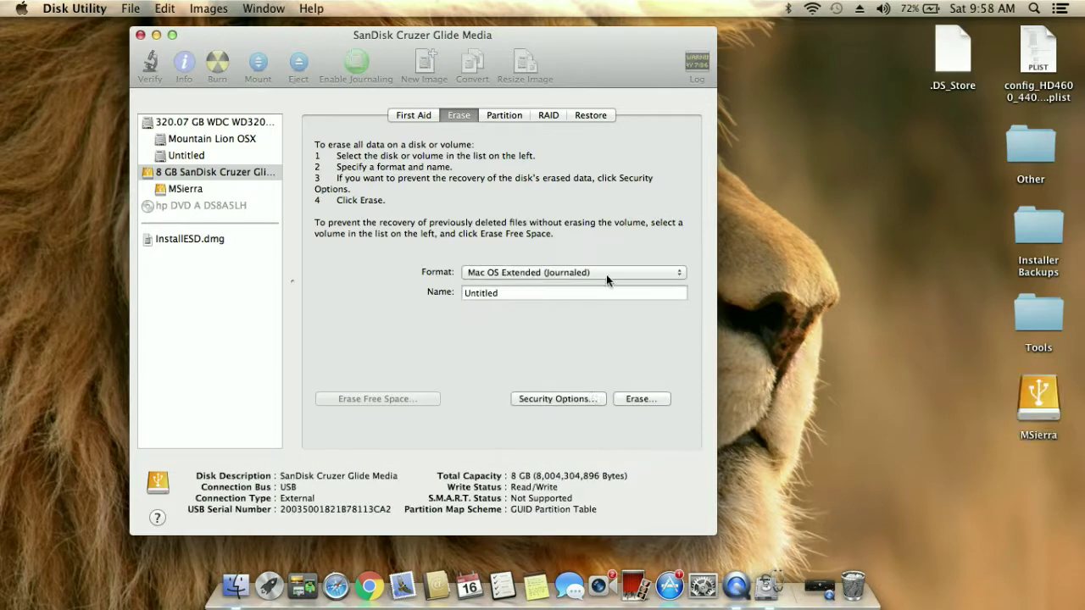
{"action": "left_click", "coordinate": [140, 35]}
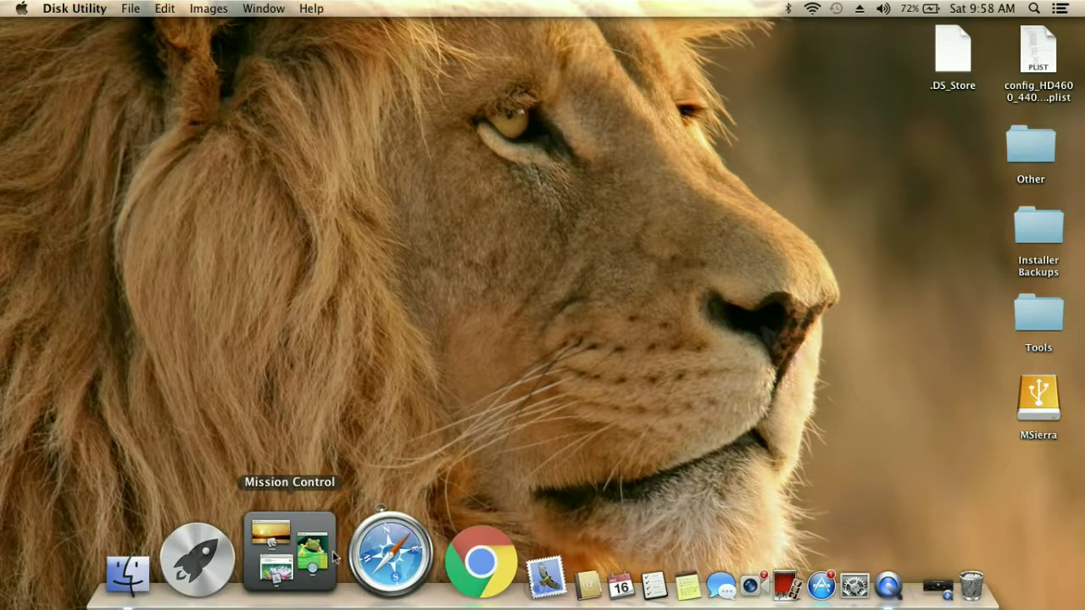
{"action": "left_click", "coordinate": [351, 566]}
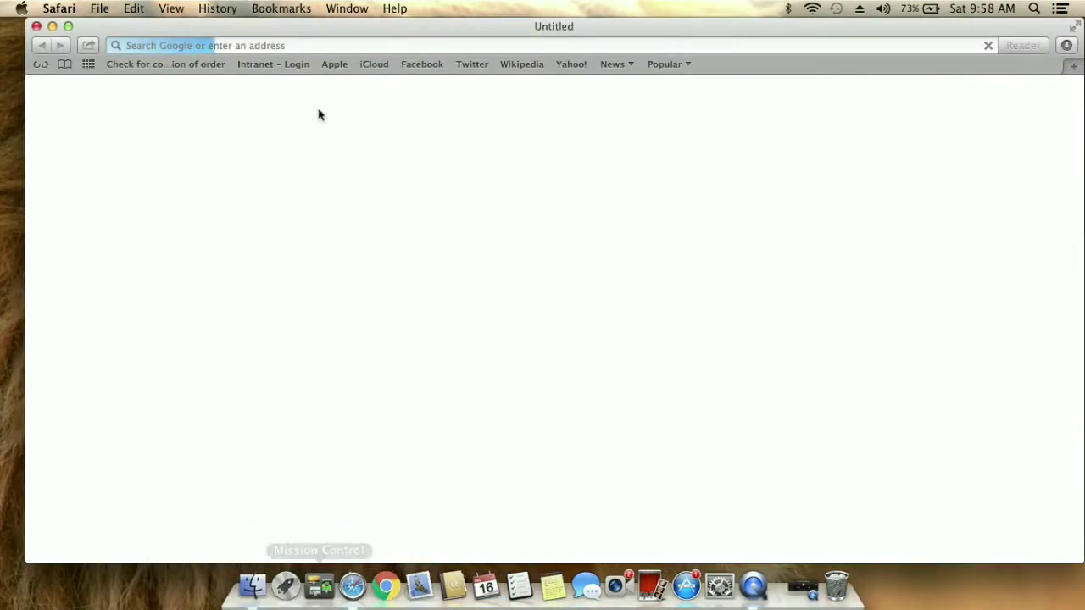
{"action": "left_click", "coordinate": [397, 44]}
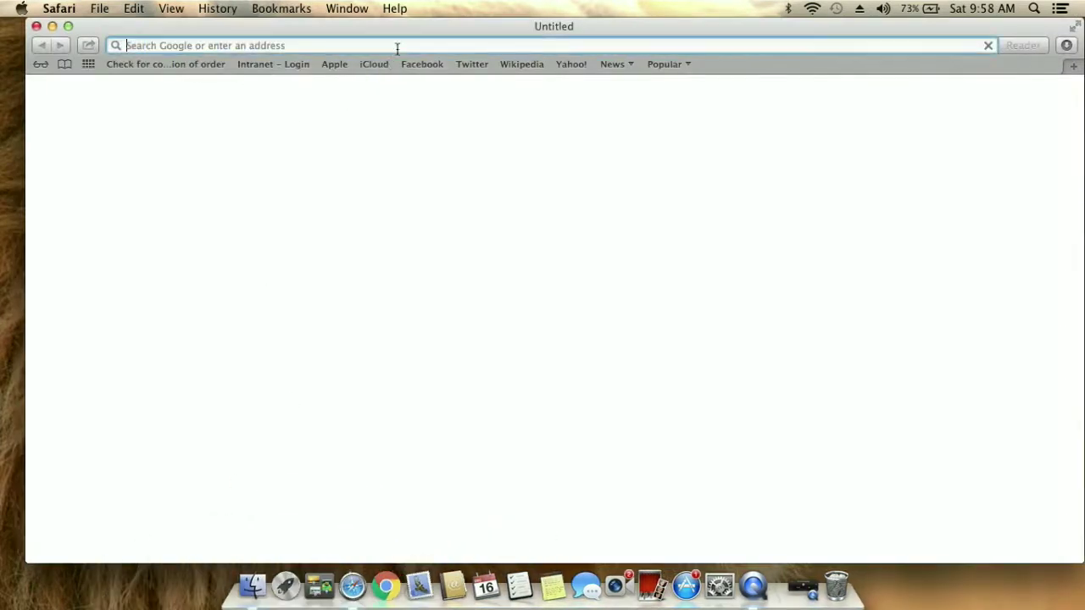
{"action": "type", "text": "tonymacx86.com"}
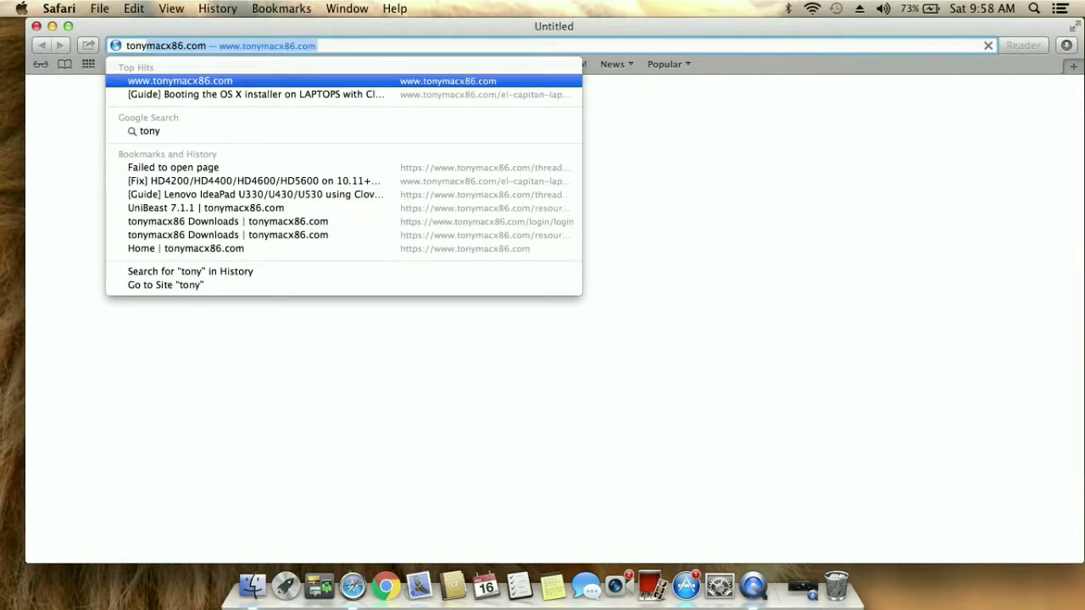
{"action": "left_click", "coordinate": [289, 81]}
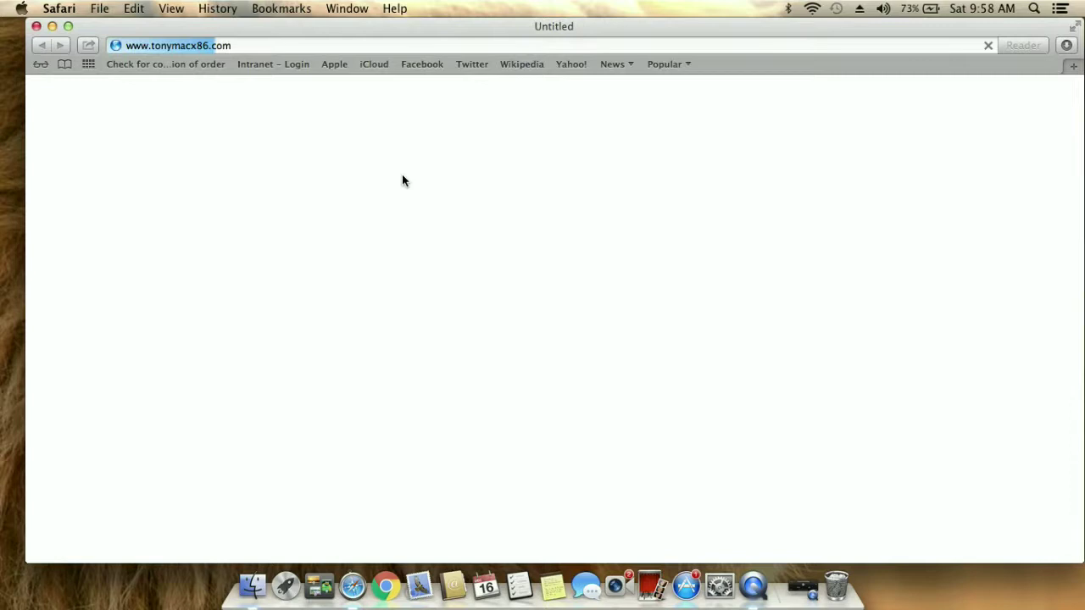
{"action": "left_click", "coordinate": [50, 27]}
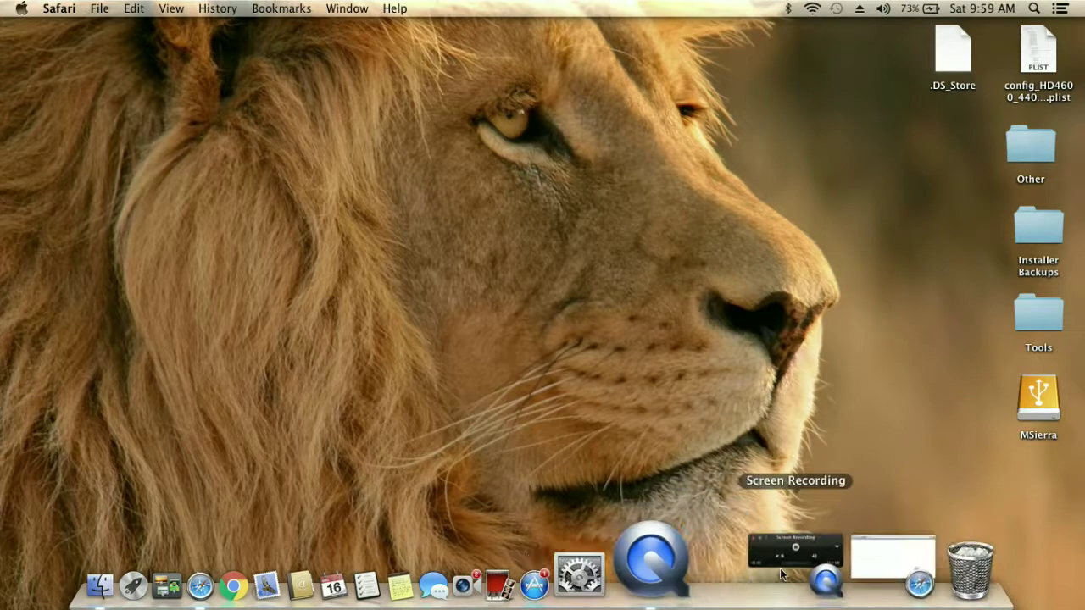
{"action": "left_click", "coordinate": [809, 566]}
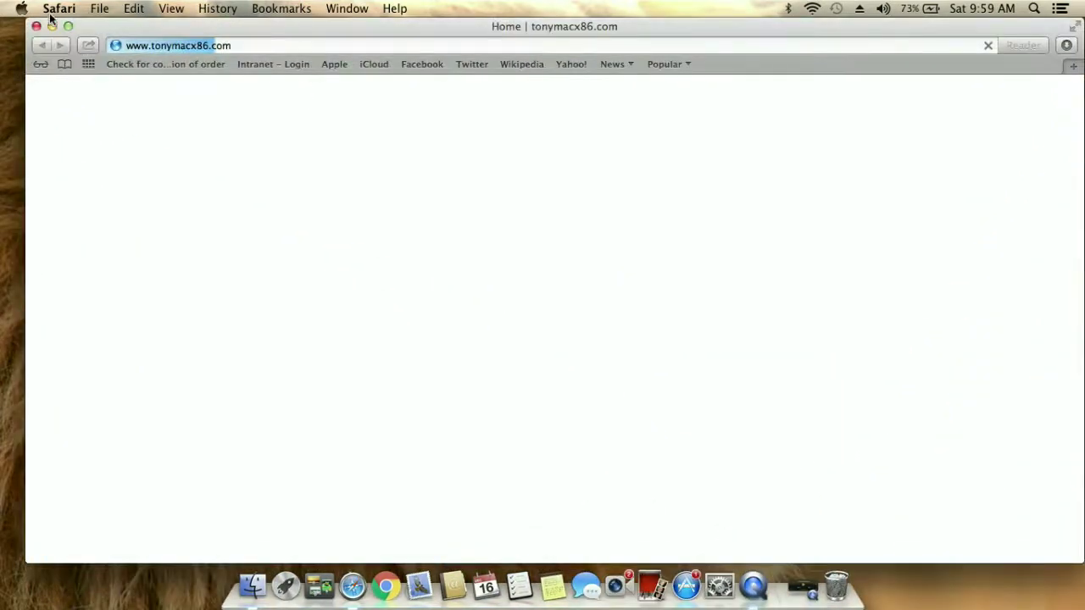
{"action": "left_click", "coordinate": [52, 26]}
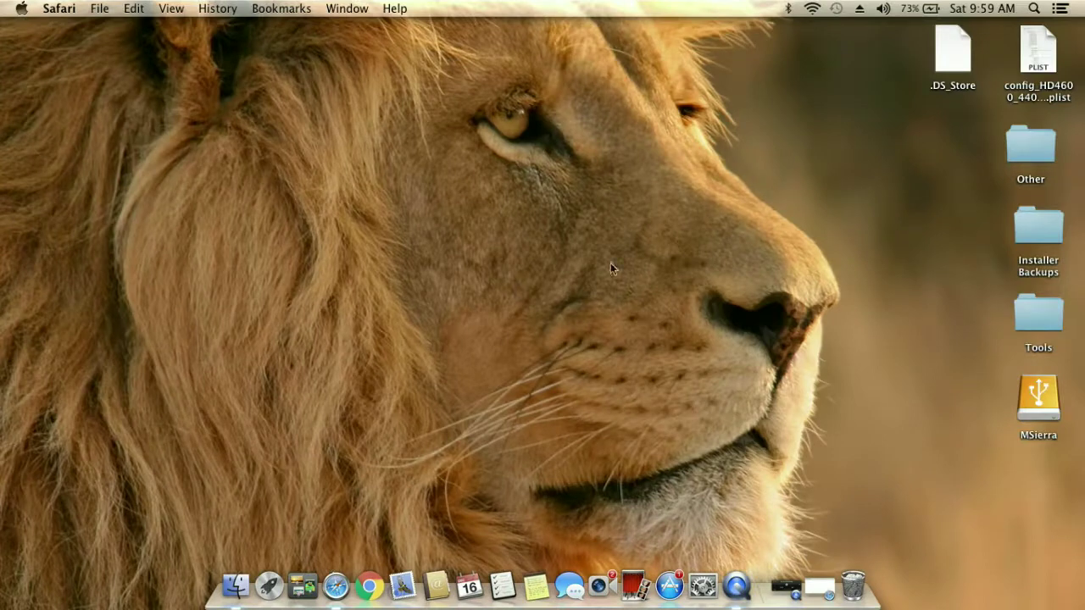
{"action": "left_click", "coordinate": [810, 566]}
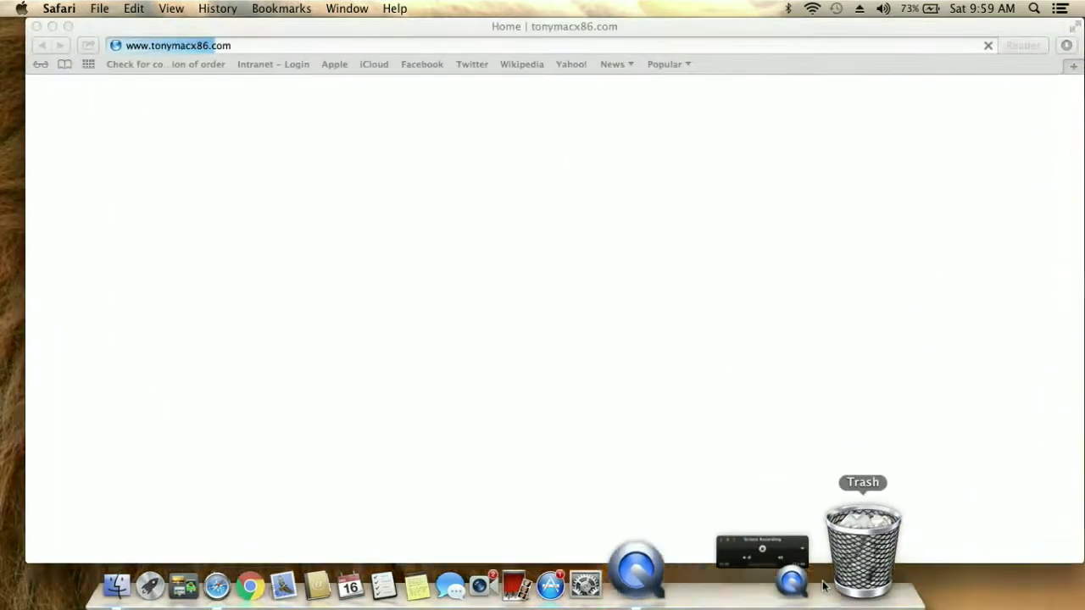
{"action": "left_click", "coordinate": [52, 27]}
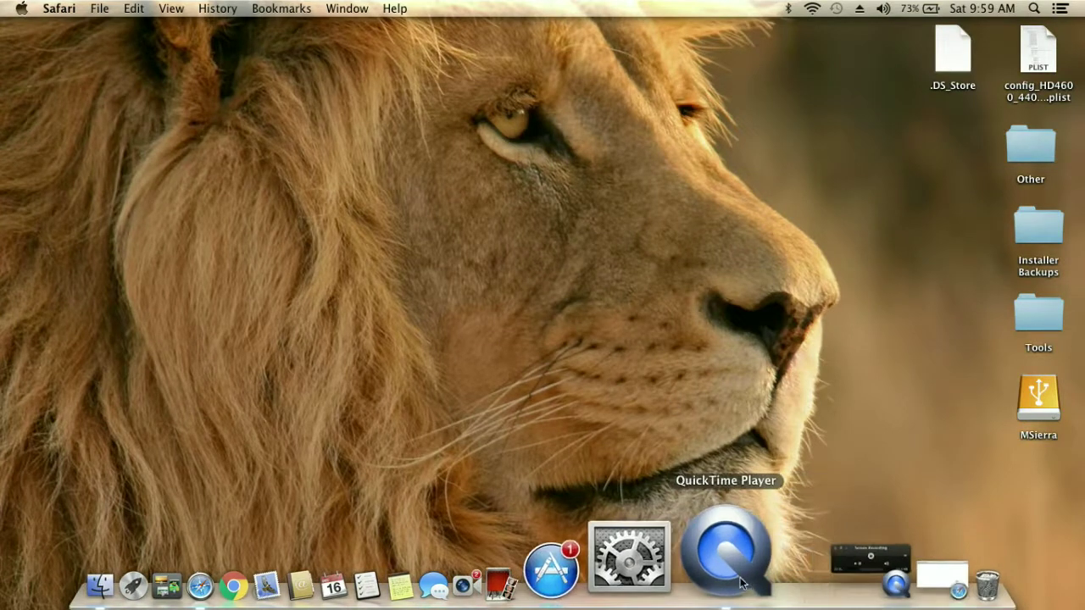
Examine the UniBeast copies in Finder's Downloads folder and return to the tonymacx86.com page in Safari
{"action": "left_click", "coordinate": [236, 585]}
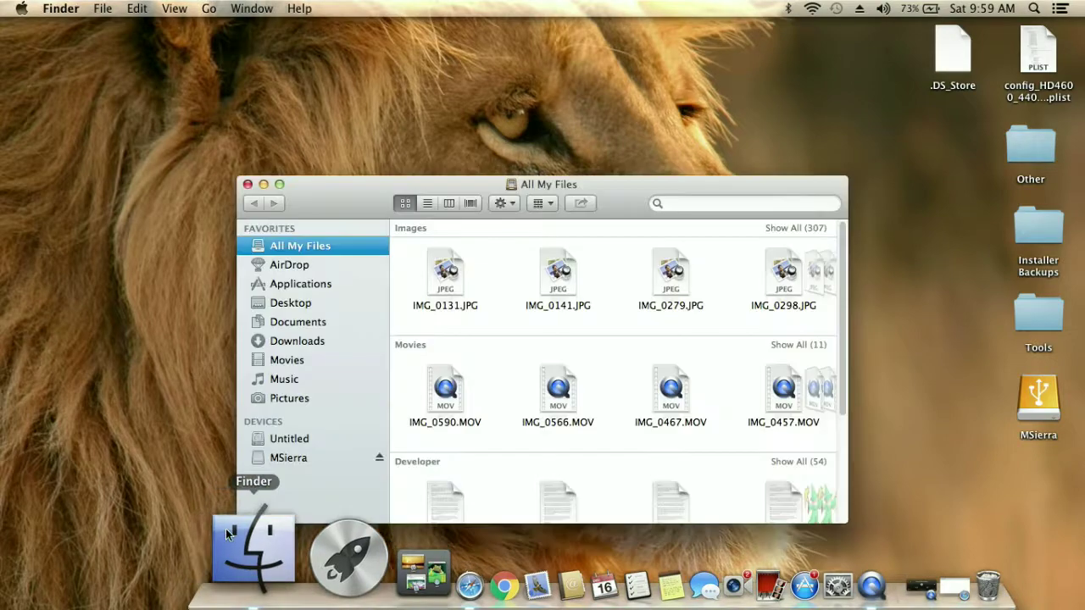
{"action": "left_click", "coordinate": [306, 344]}
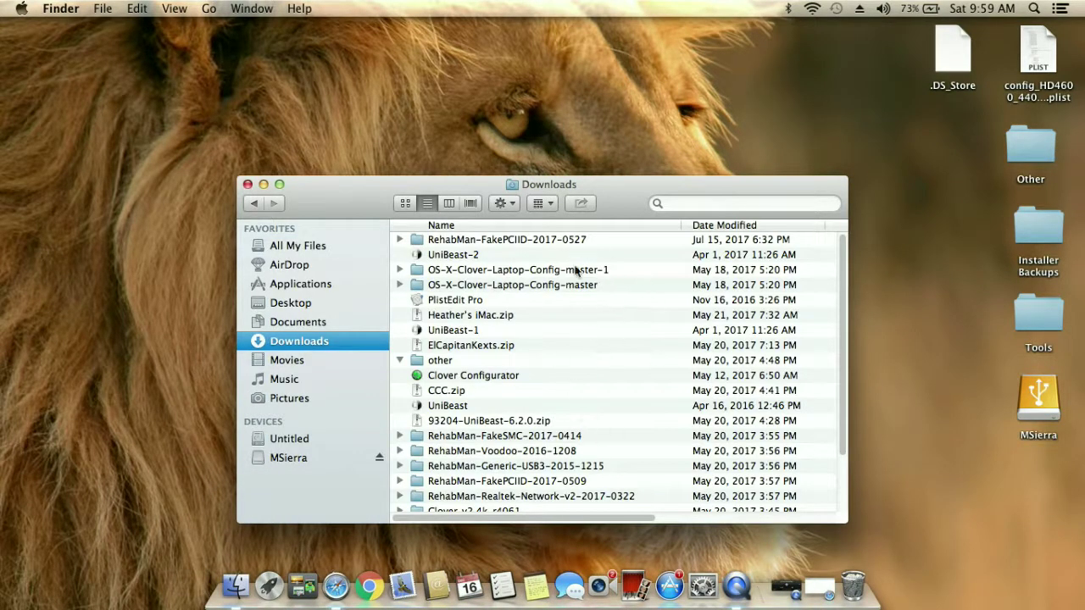
{"action": "left_click", "coordinate": [464, 329]}
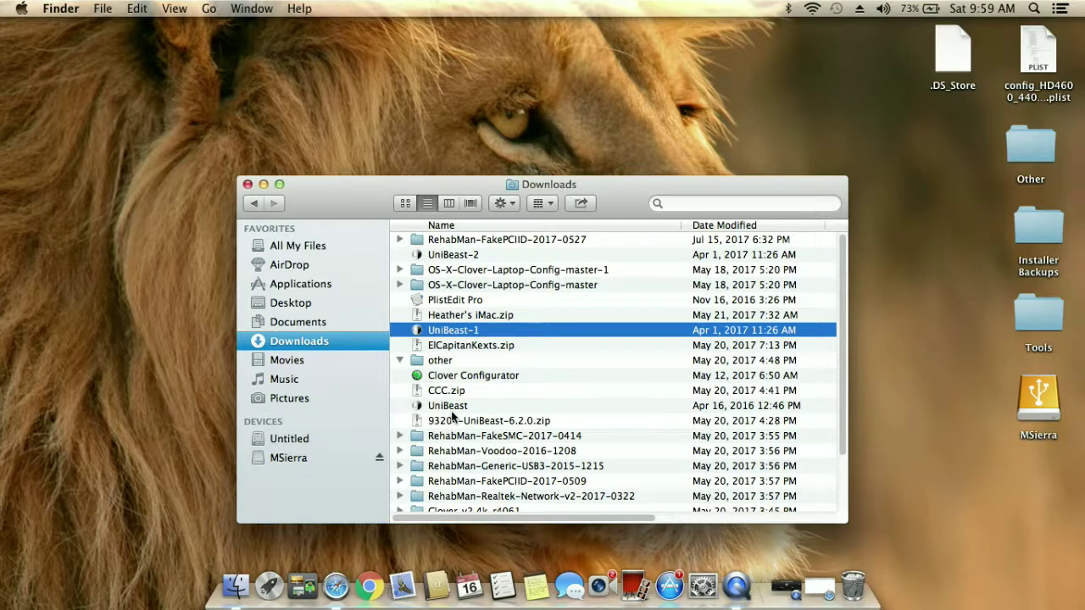
{"action": "left_click", "coordinate": [450, 406]}
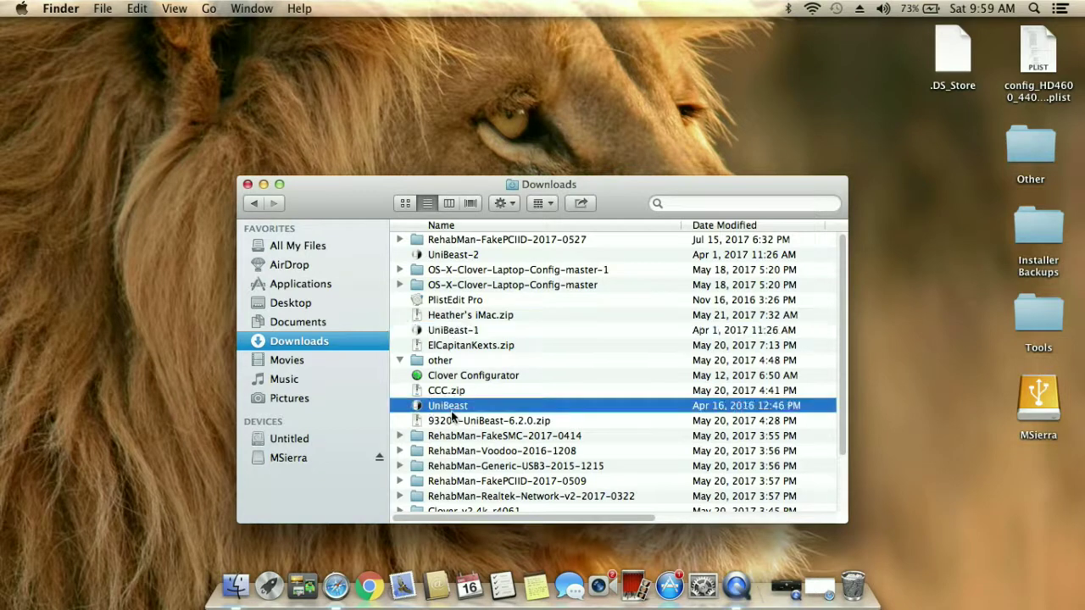
{"action": "left_click", "coordinate": [455, 335]}
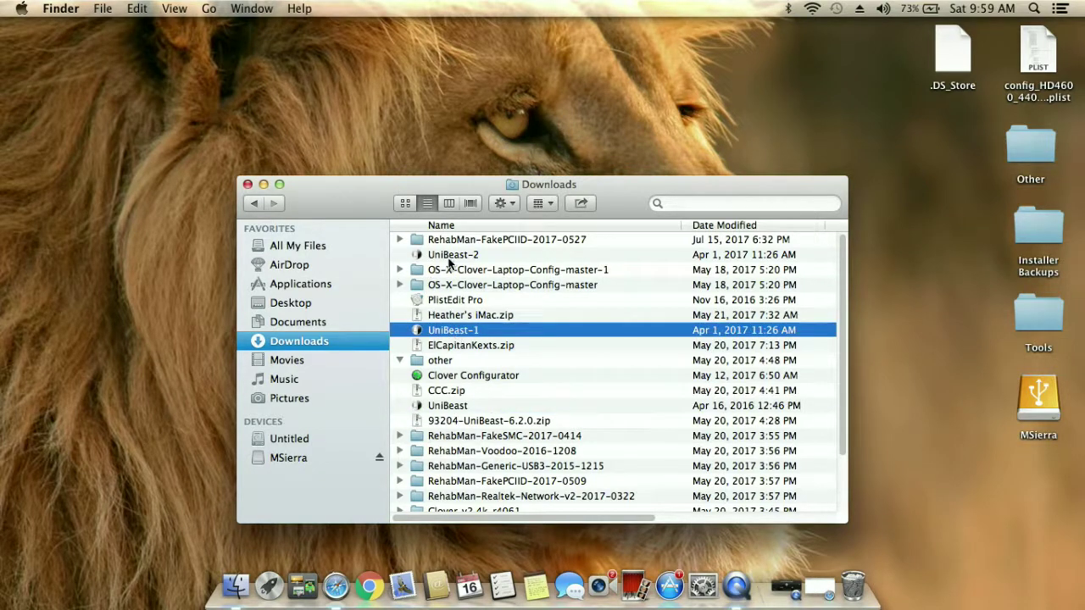
{"action": "left_click", "coordinate": [449, 258]}
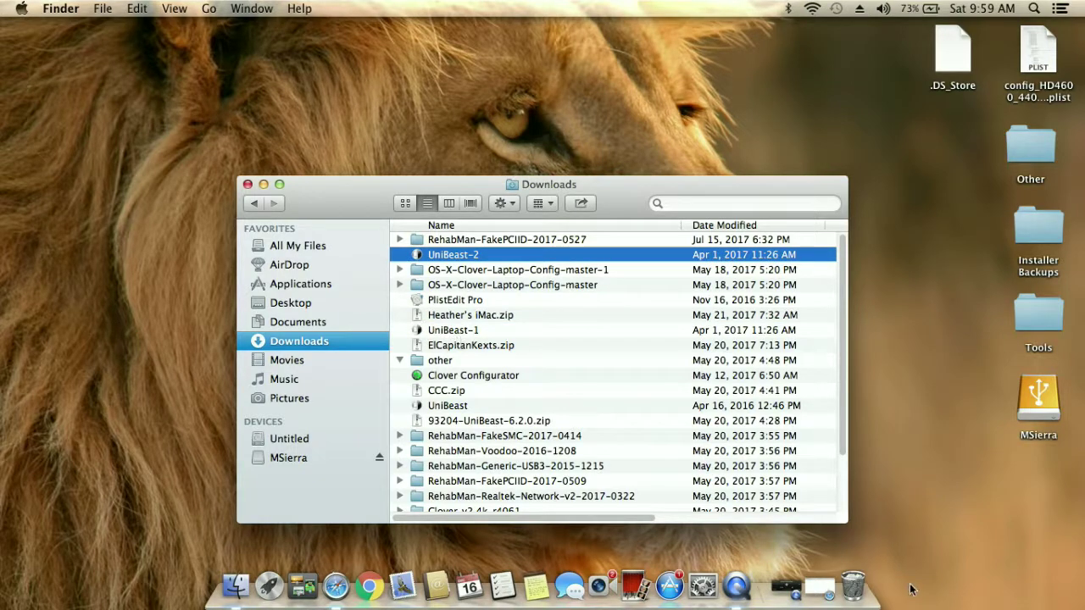
{"action": "left_click", "coordinate": [815, 551]}
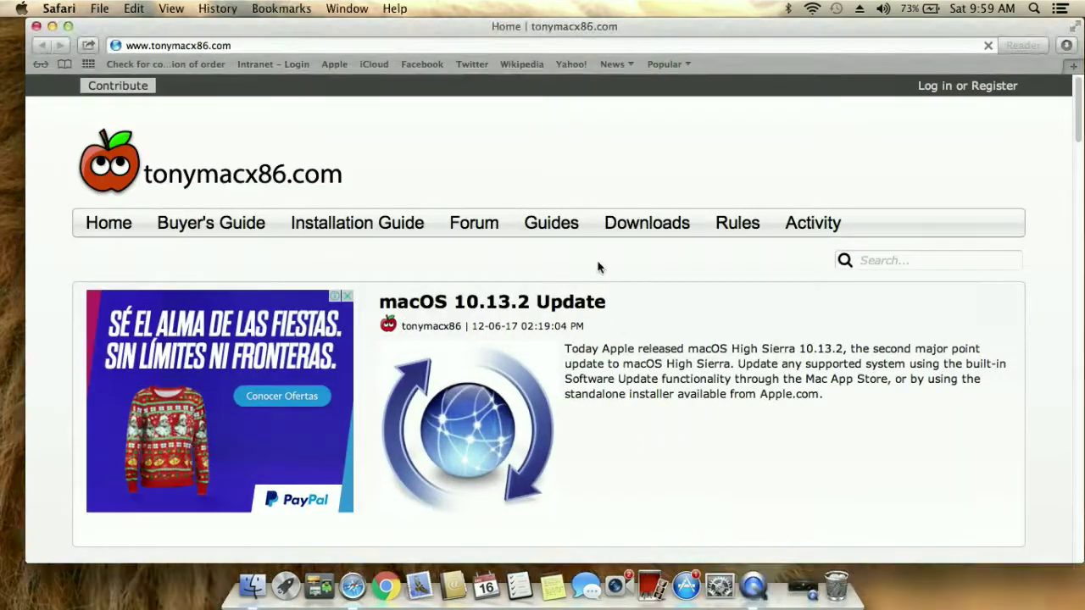
Look over the tonymacx86.com home page and its download categories, and minimise the Safari window
{"action": "scroll", "coordinate": [603, 427], "scroll_direction": "down", "scroll_amount": 3}
{"action": "scroll", "coordinate": [602, 421], "scroll_direction": "up", "scroll_amount": 3}
{"action": "mouse_move", "coordinate": [645, 222]}
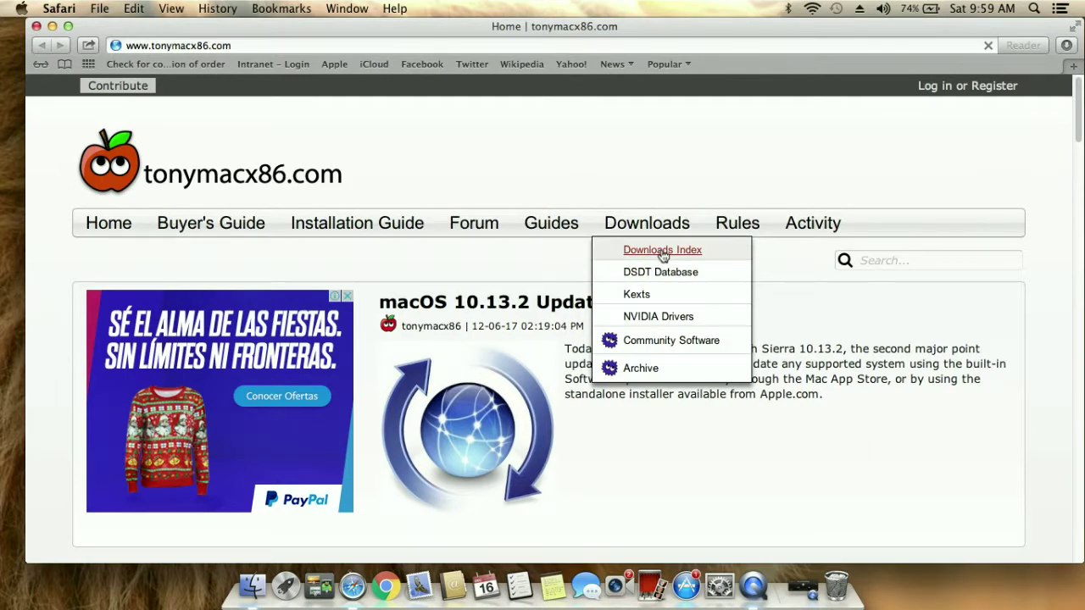
{"action": "left_click", "coordinate": [52, 26]}
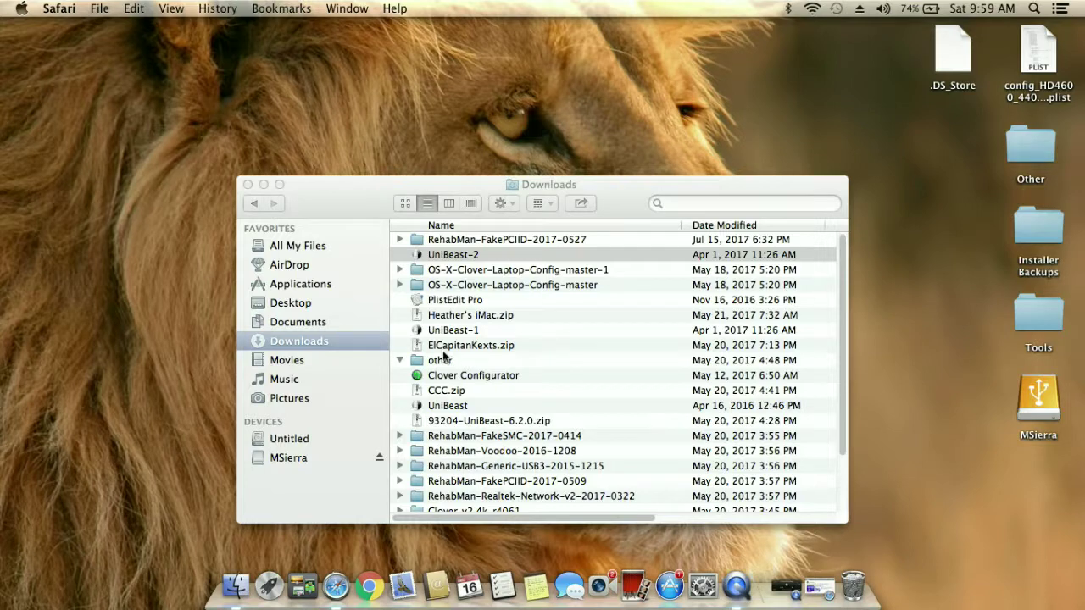
Open UniBeast-1 from the Downloads folder, proceed past the introduction and read-me pages, and agree to the software license
{"action": "double_click", "coordinate": [458, 332]}
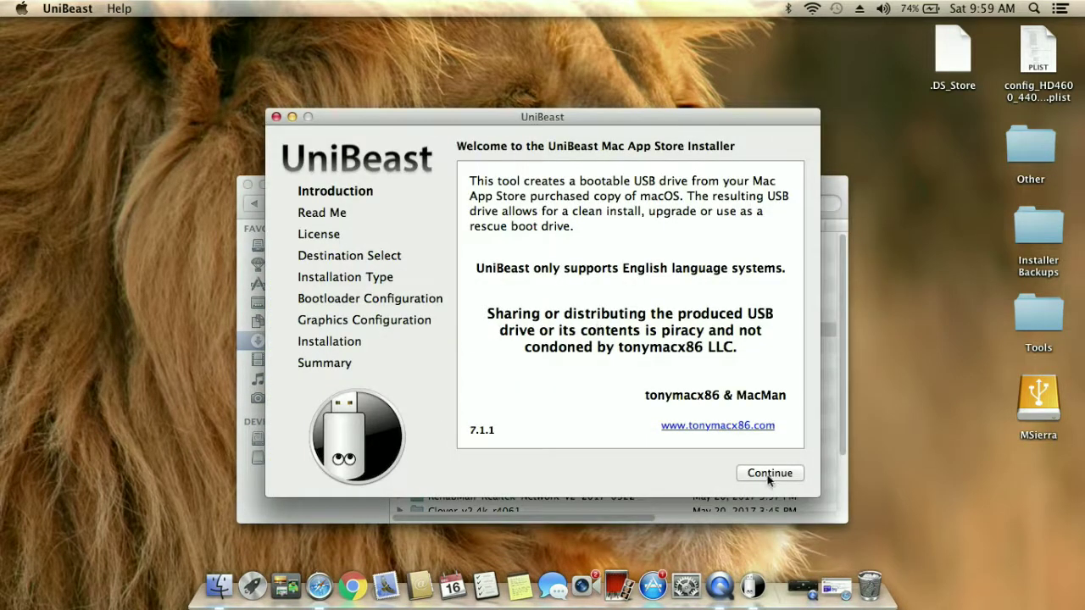
{"action": "left_click", "coordinate": [769, 473]}
{"action": "left_click", "coordinate": [769, 473]}
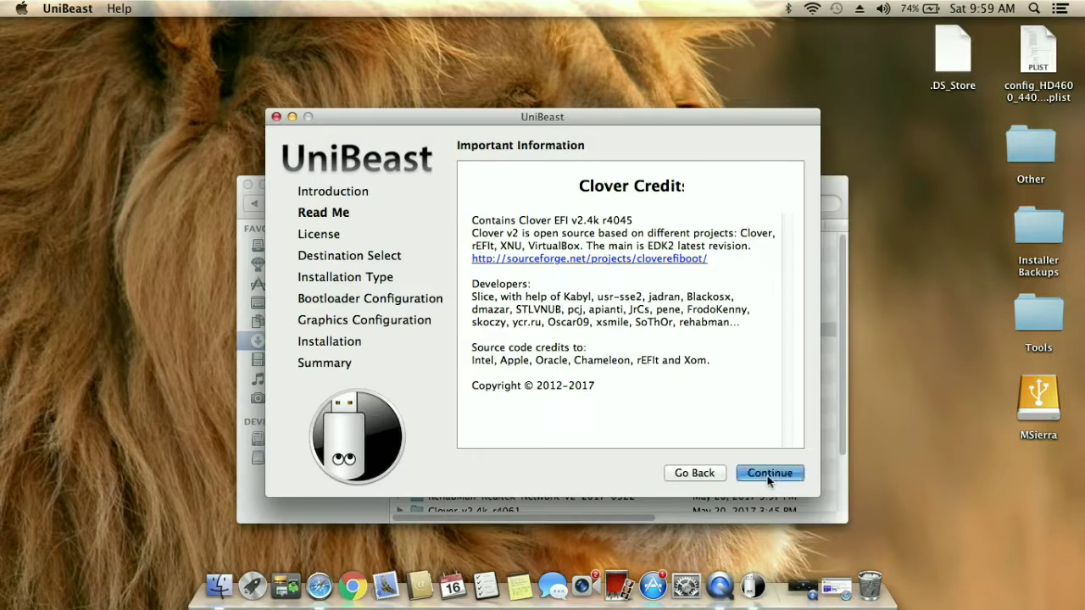
{"action": "left_click", "coordinate": [769, 473]}
{"action": "left_click", "coordinate": [768, 476]}
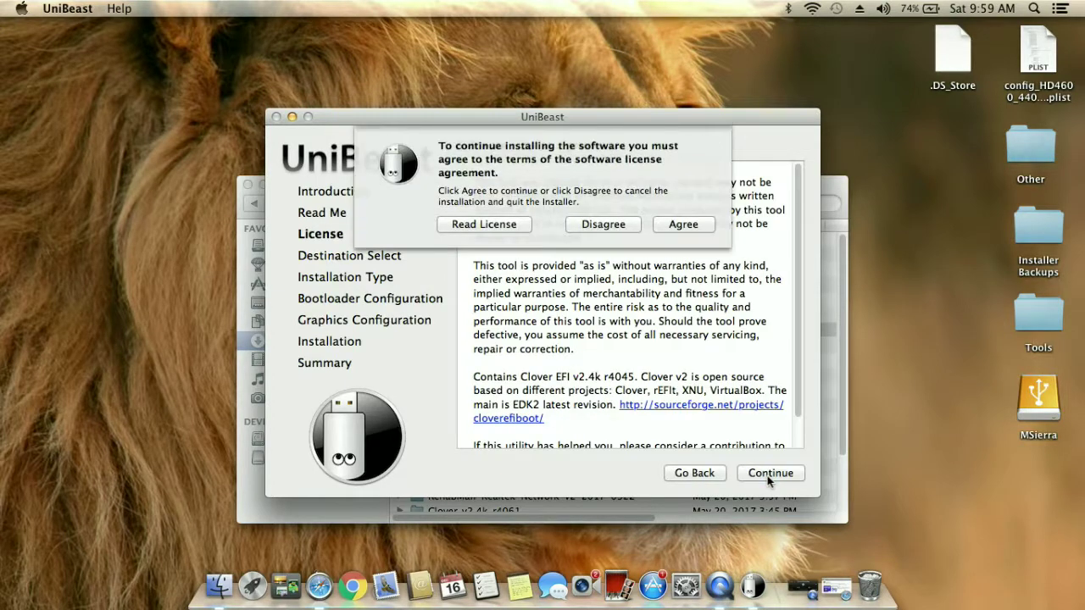
{"action": "left_click", "coordinate": [681, 224]}
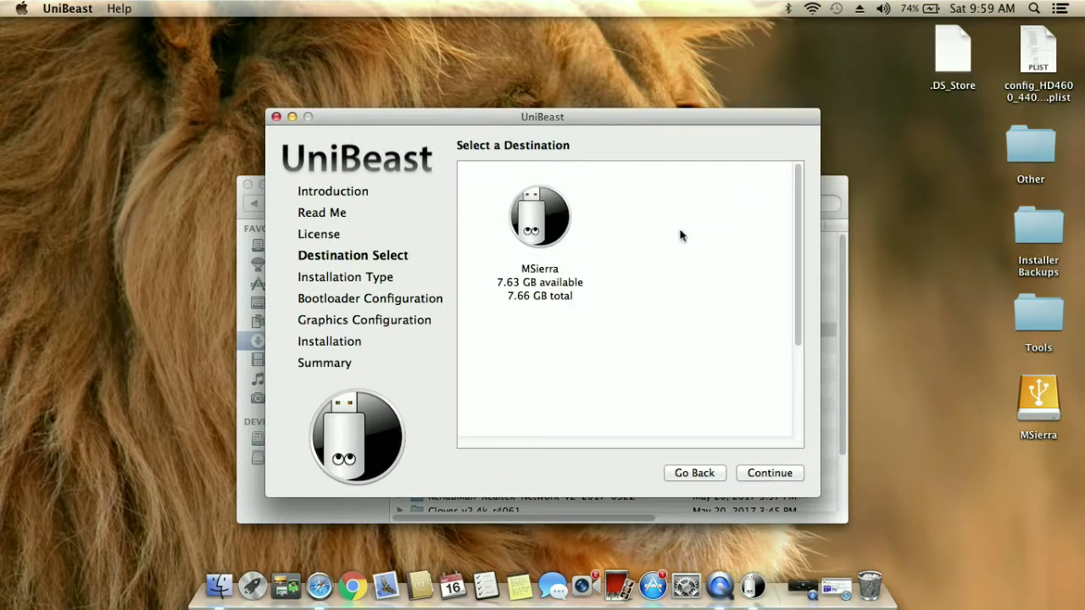
Choose the MSierra drive as the destination and Sierra as the operating system to install
{"action": "left_click", "coordinate": [561, 208]}
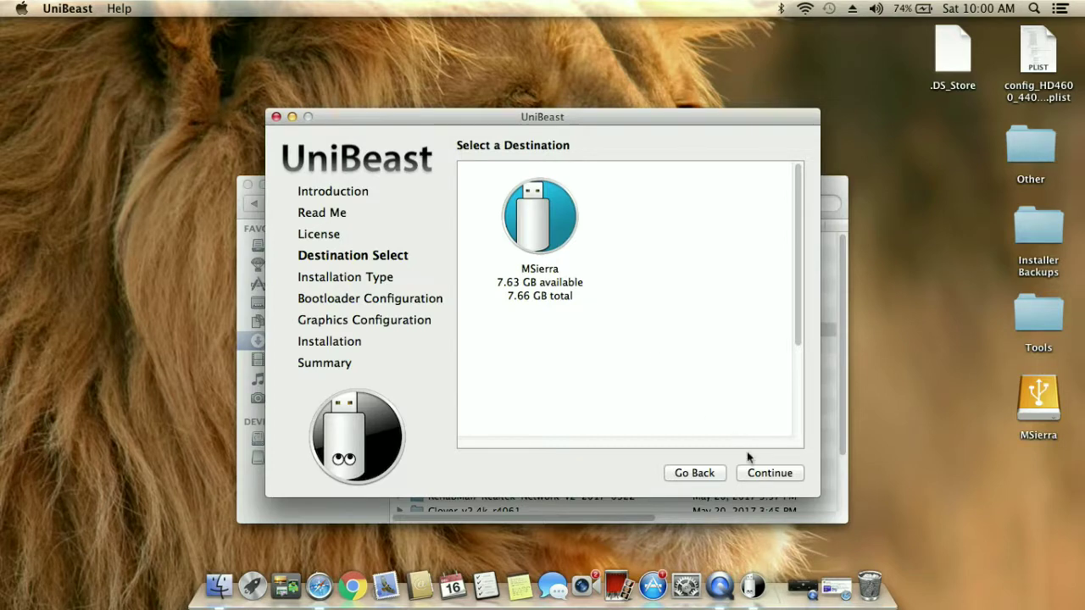
{"action": "left_click", "coordinate": [766, 473]}
{"action": "mouse_move", "coordinate": [623, 299]}
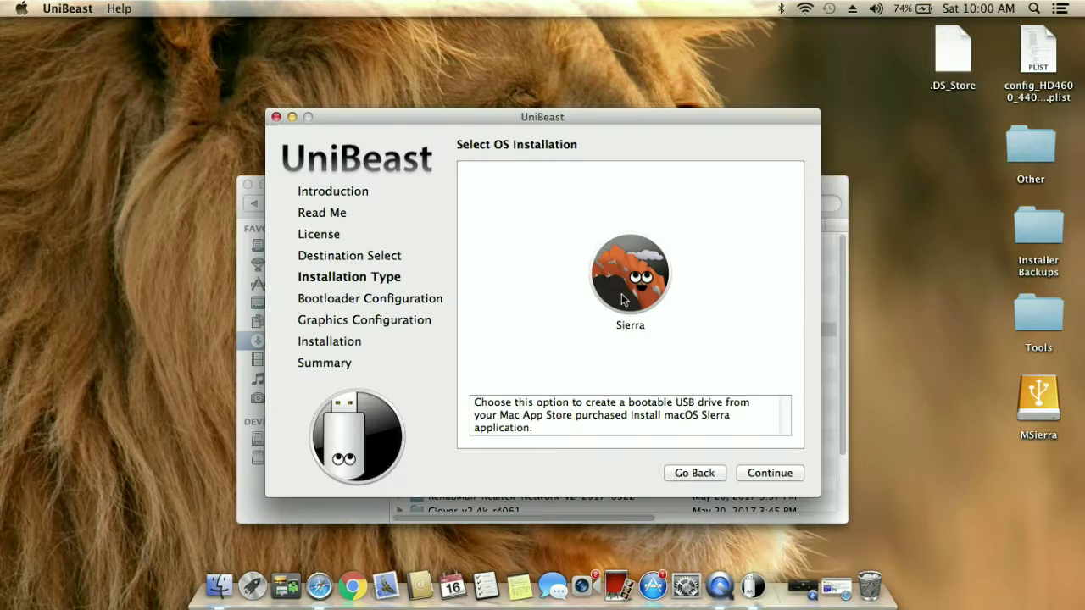
{"action": "left_click", "coordinate": [769, 473]}
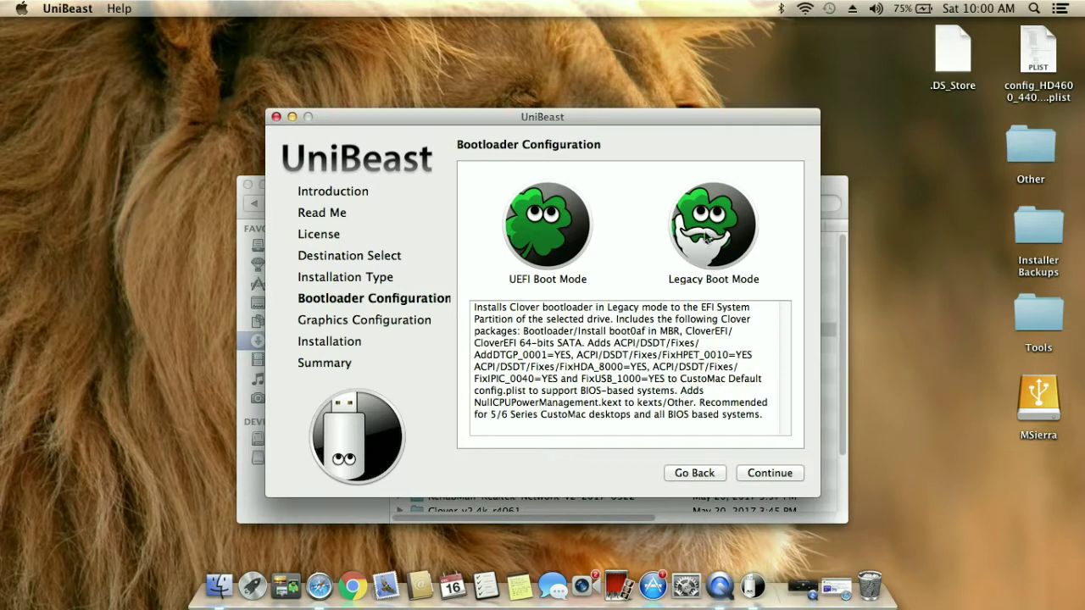
Choose UEFI Boot Mode for the bootloader and continue without any optional graphics injection
{"action": "left_click", "coordinate": [556, 242]}
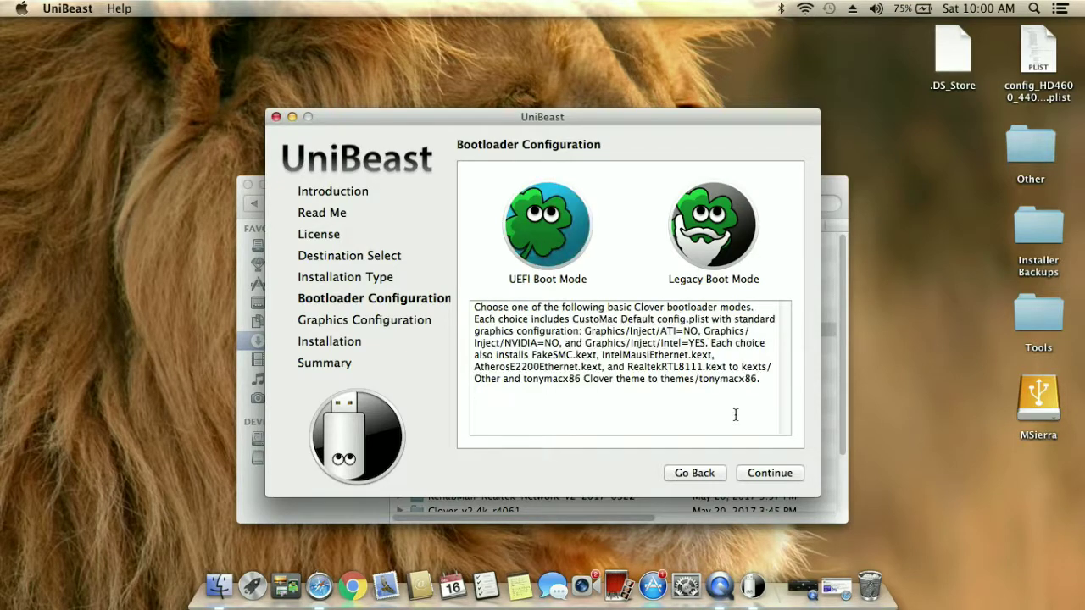
{"action": "left_click", "coordinate": [769, 473]}
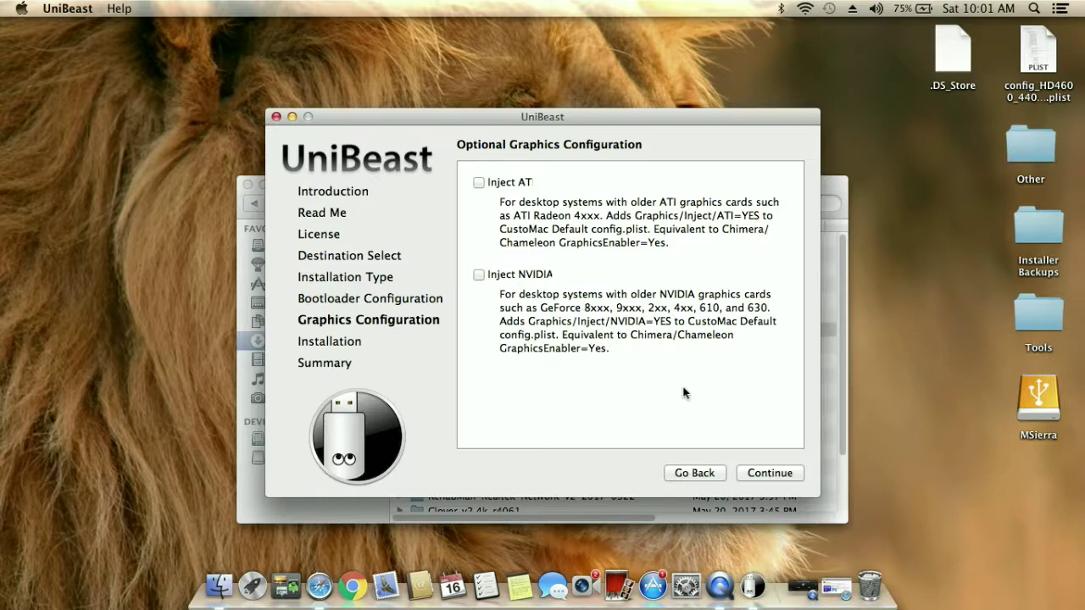
{"action": "left_click", "coordinate": [765, 473]}
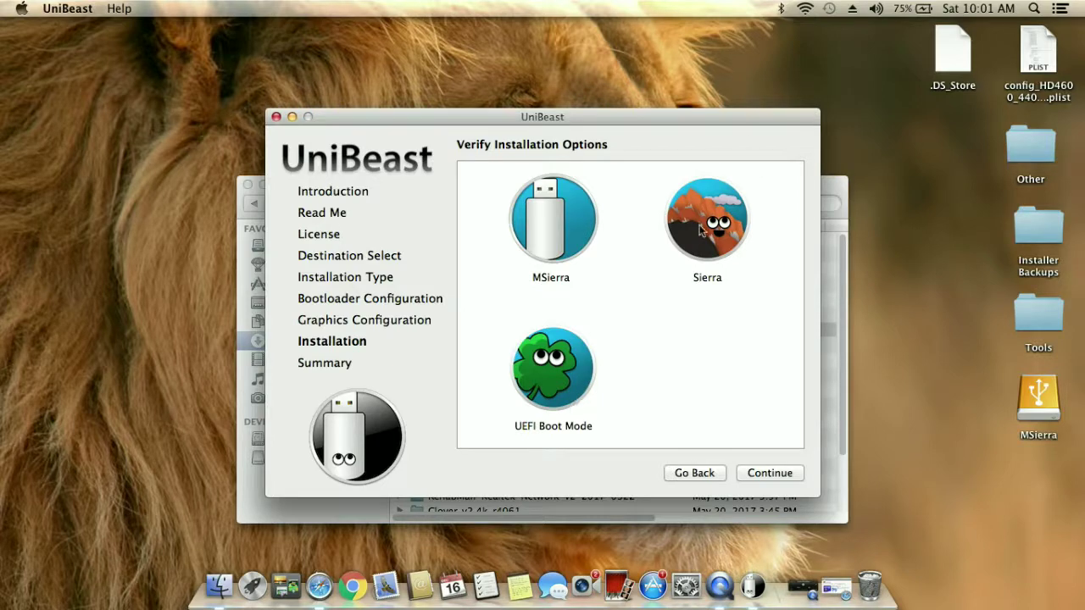
Accept the verified installation options and enter the account password to authorise creating the bootable drive
{"action": "left_click", "coordinate": [767, 474]}
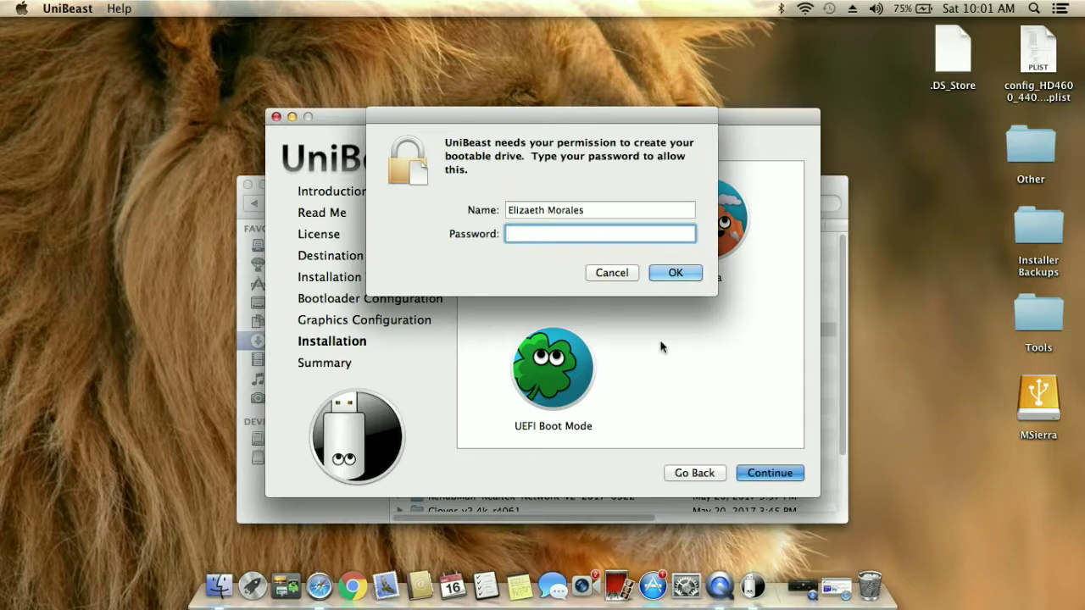
{"action": "type", "text": "*******"}
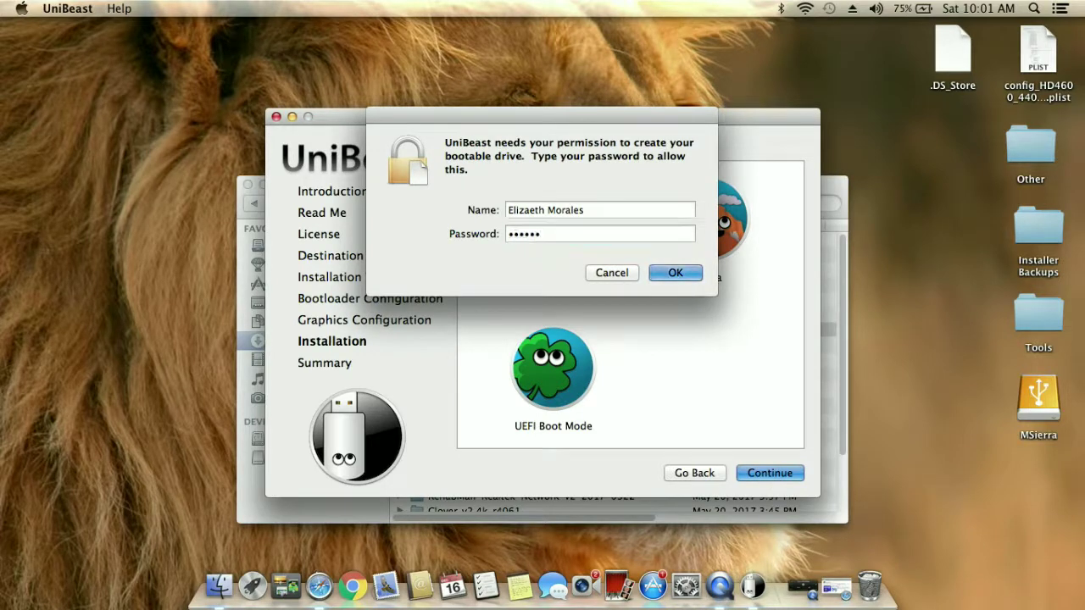
{"action": "key", "text": "Return"}
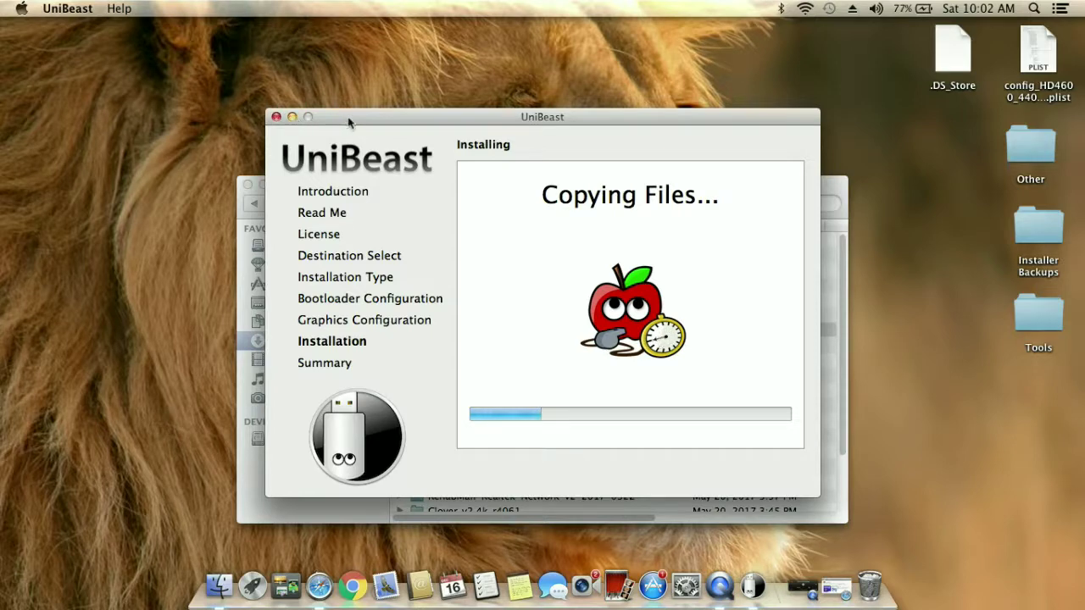
Move the UniBeast window aside while the files copy, and quit UniBeast once the installation is complete
{"action": "left_click_drag", "start_coordinate": [351, 115], "coordinate": [506, 91]}
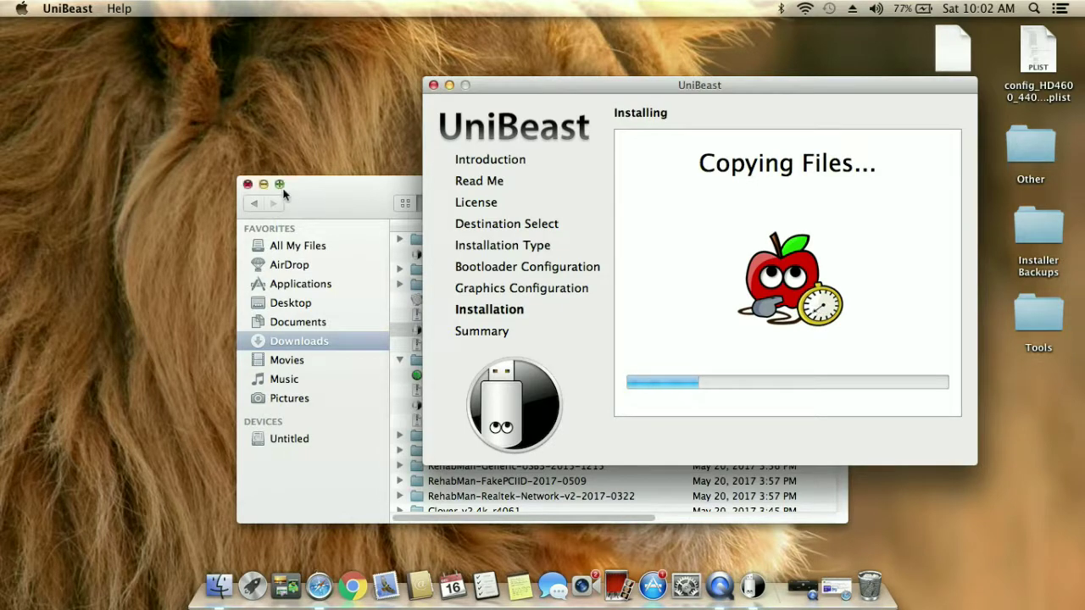
{"action": "left_click", "coordinate": [813, 596]}
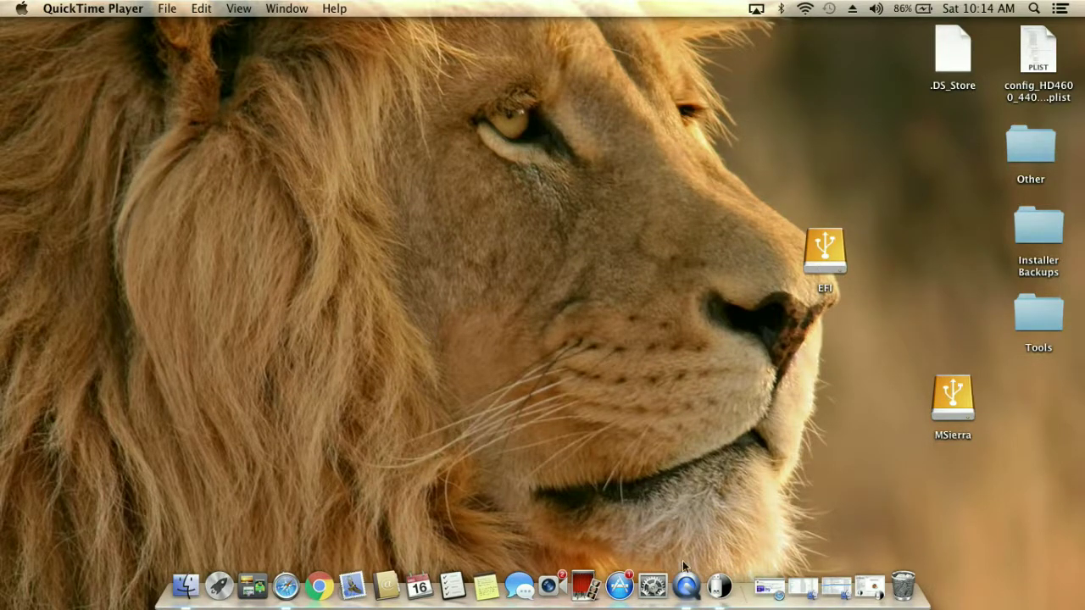
{"action": "left_click", "coordinate": [725, 578]}
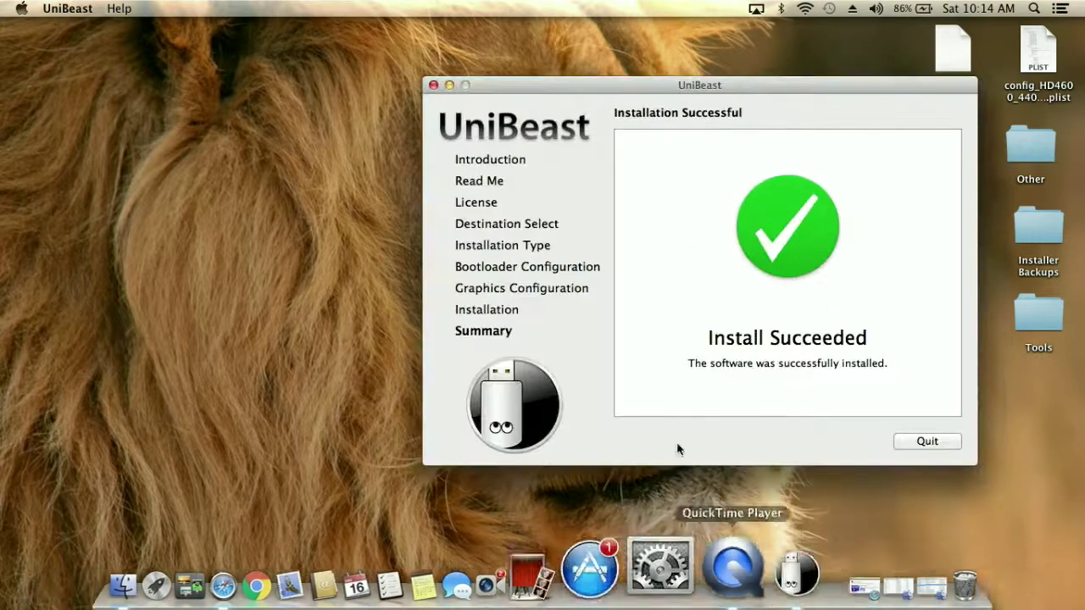
{"action": "left_click_drag", "start_coordinate": [615, 88], "coordinate": [492, 78]}
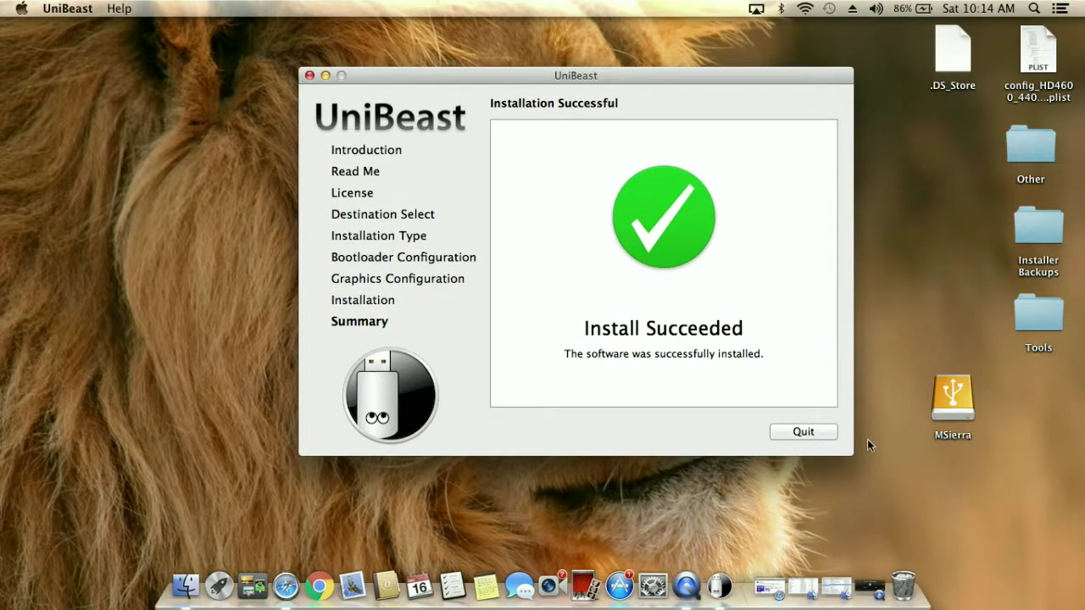
{"action": "left_click", "coordinate": [803, 432]}
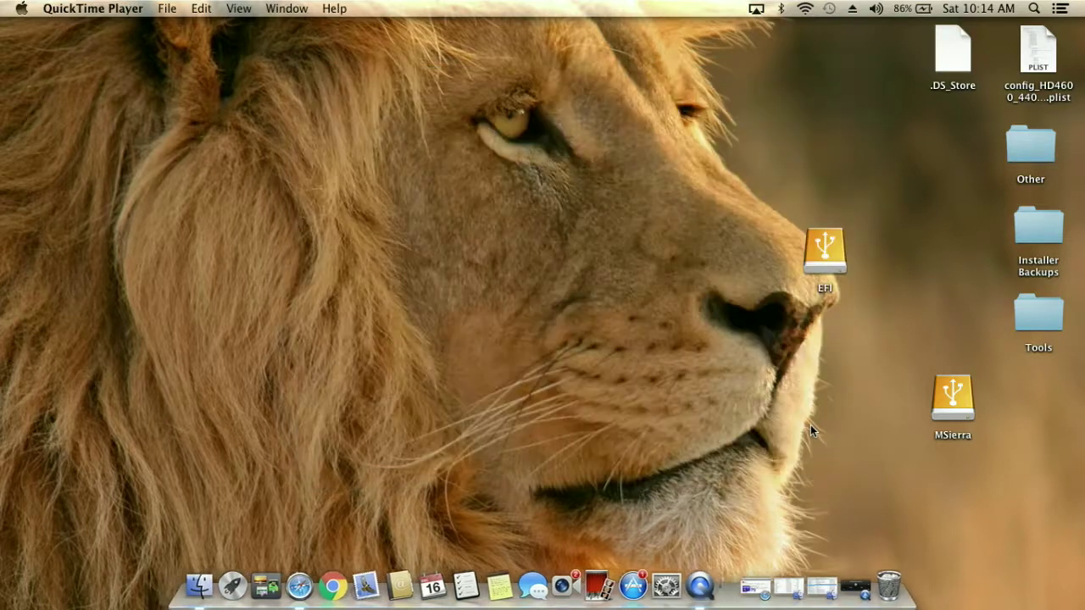
Place the EFI drive icon directly above MSierra on the desktop and select the MSierra drive
{"action": "left_click_drag", "start_coordinate": [816, 246], "coordinate": [943, 310]}
{"action": "left_click", "coordinate": [943, 228]}
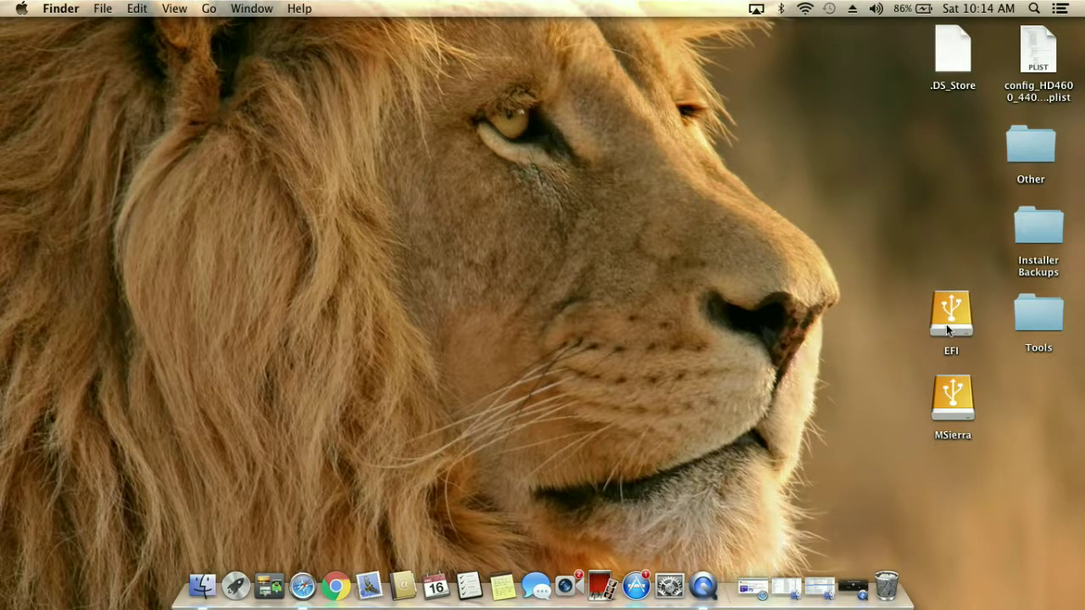
{"action": "left_click", "coordinate": [959, 394]}
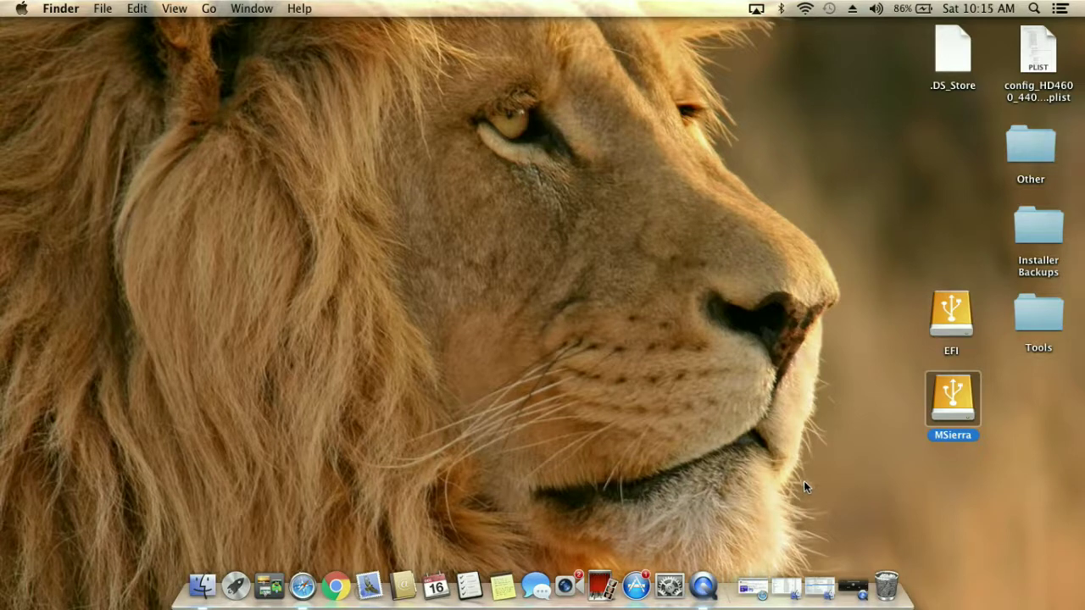
Restore the tonymacx86.com page in Safari to review its Downloads Index entry, and minimise the window again
{"action": "left_click", "coordinate": [746, 566]}
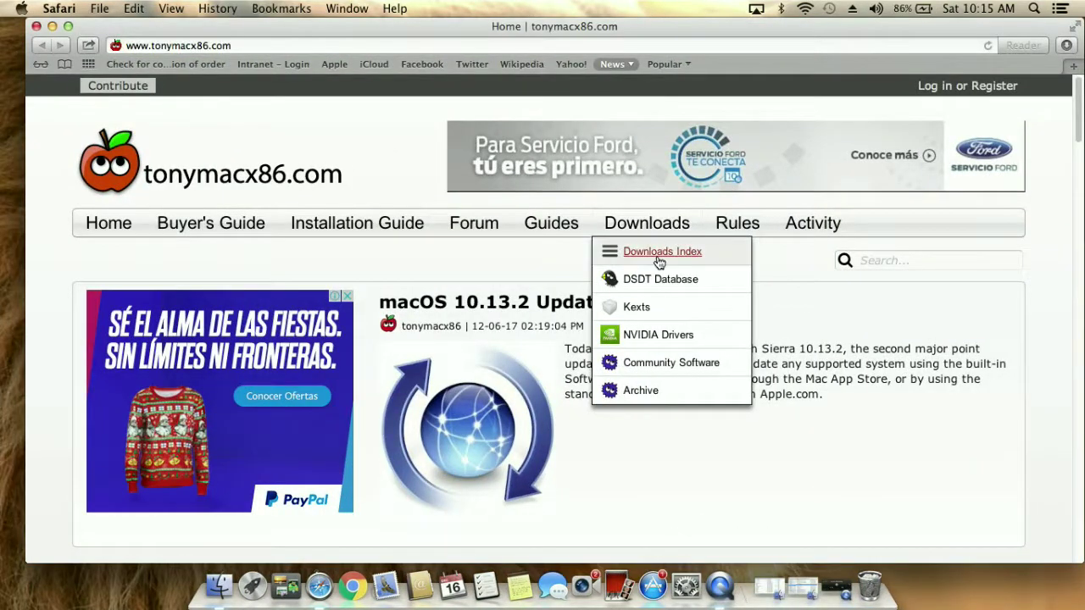
{"action": "left_click", "coordinate": [51, 26]}
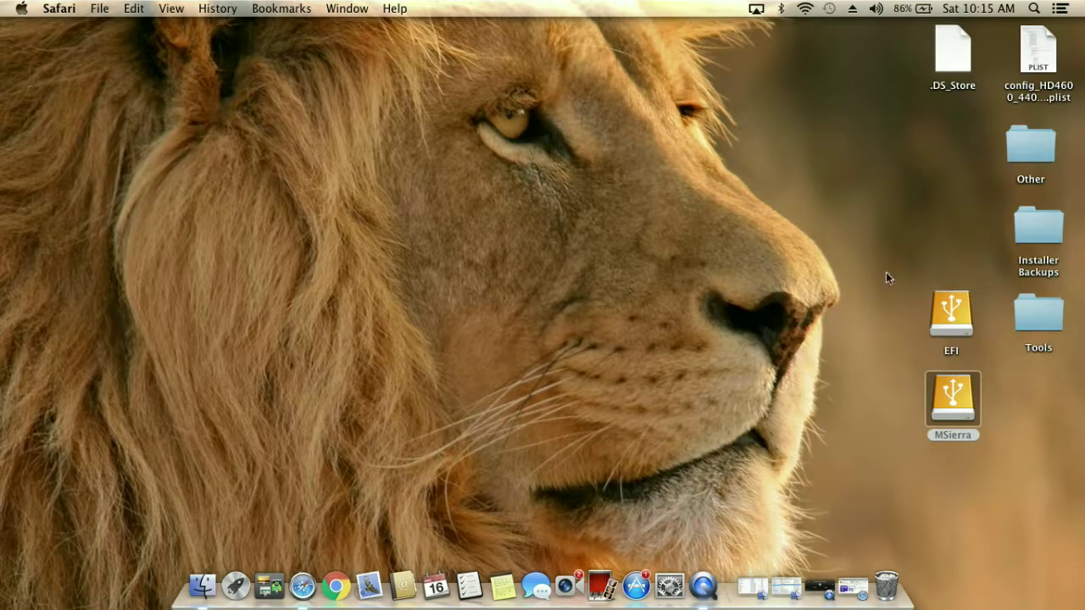
{"action": "key", "text": "super+q"}
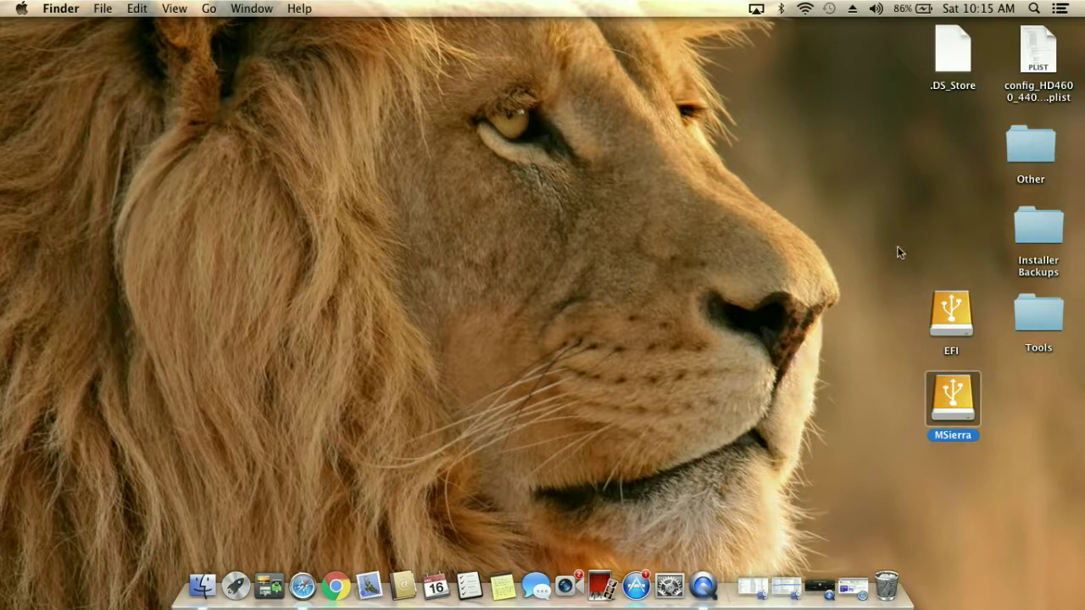
{"action": "left_click", "coordinate": [897, 251]}
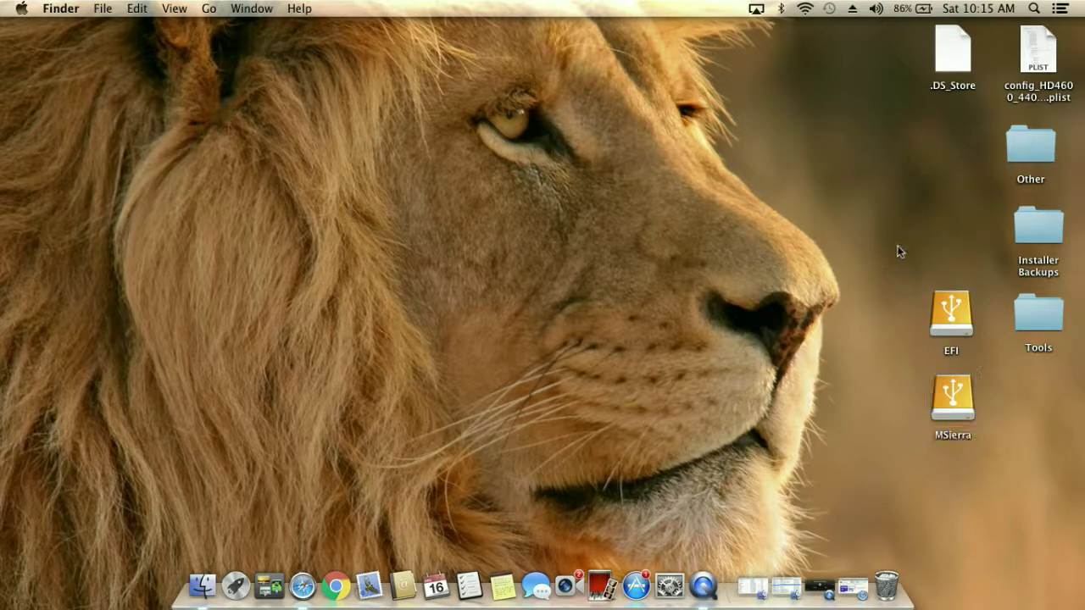
{"action": "left_click", "coordinate": [819, 581]}
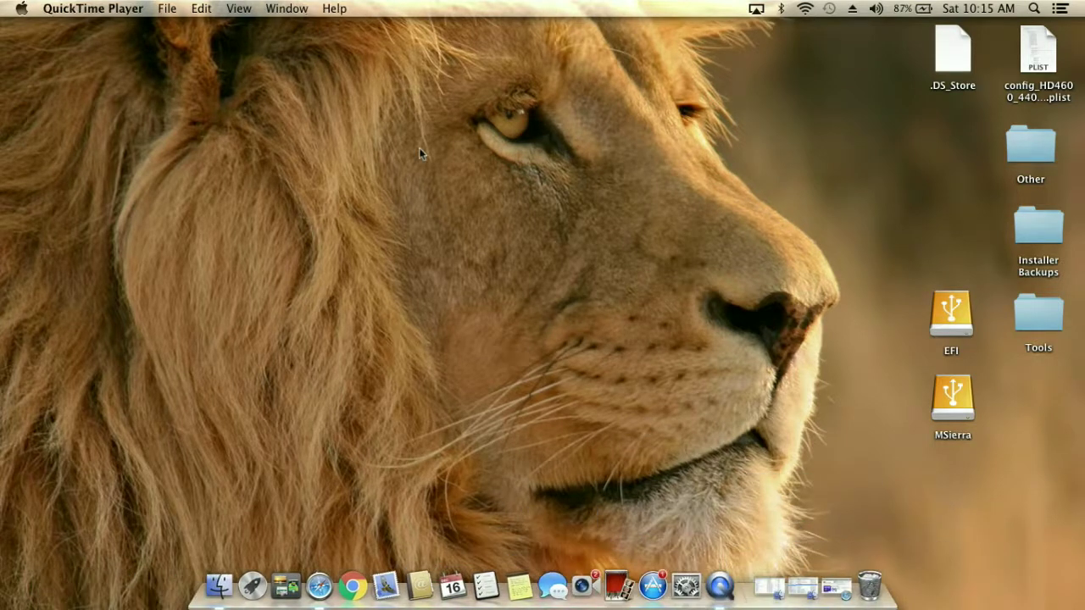